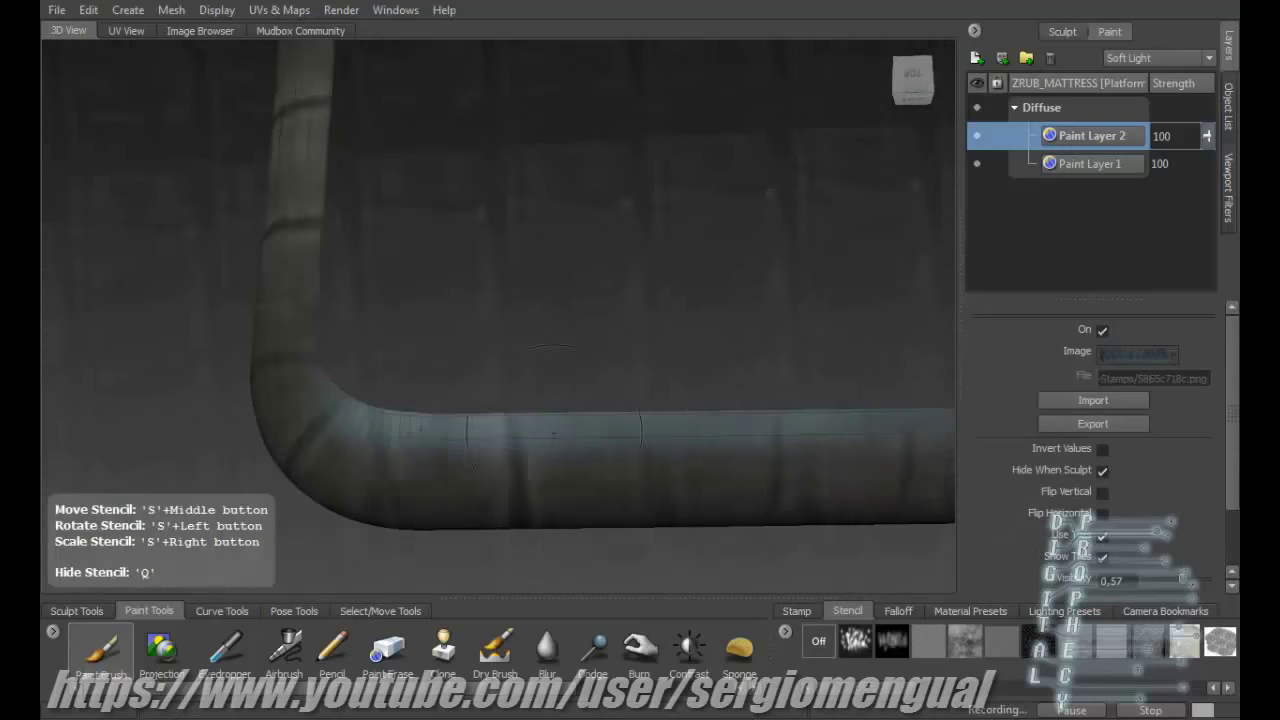
Paint a blue-grey stamp base coat over the faces of the lower hull on Paint Layer 1, using brush size 67.70 at strength 100.
alt+drag(822, 316, 524, 379)
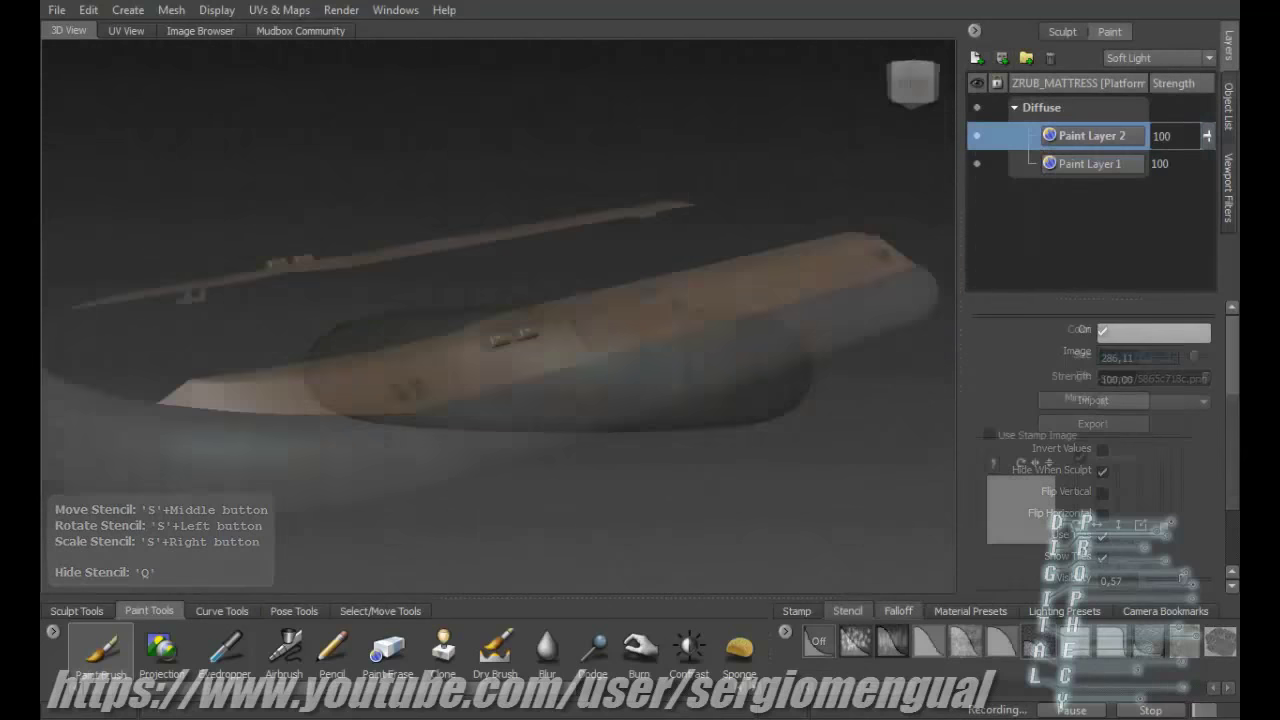
alt+drag(500, 390, 558, 363)
alt+drag(600, 321, 427, 321)
mouse_move(713, 323)
alt+mouse_down()
mouse_move(466, 360)
mouse_move(569, 194)
mouse_move(462, 180)
mouse_move(466, 274)
mouse_move(526, 283)
alt+mouse_up()
alt+drag(810, 430, 405, 264)
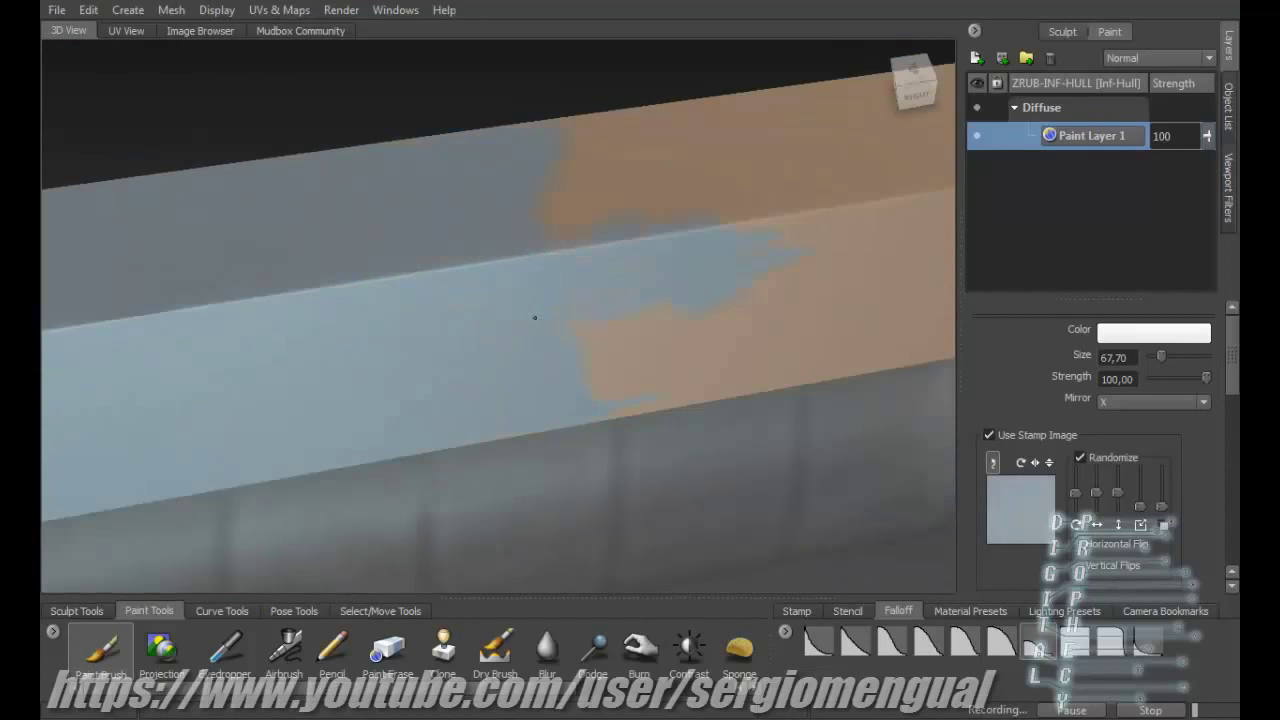
alt+drag(534, 317, 560, 310)
alt+drag(283, 431, 606, 451)
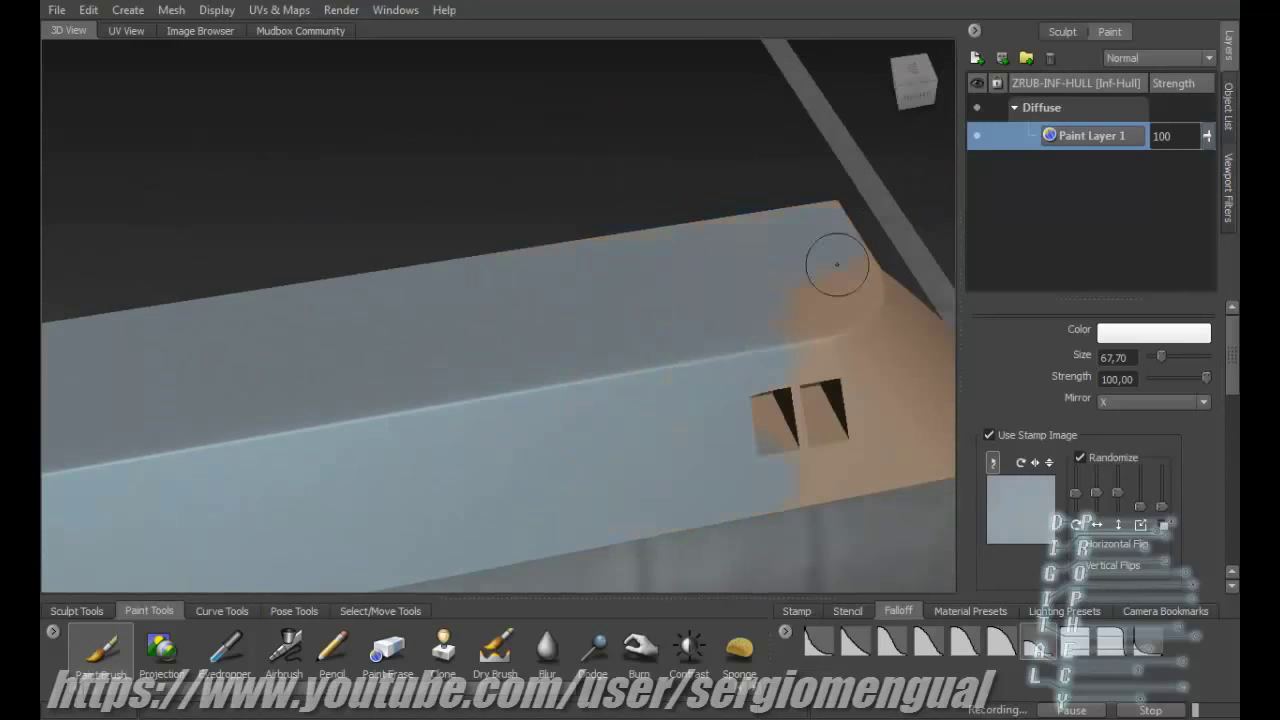
alt+drag(837, 264, 723, 343)
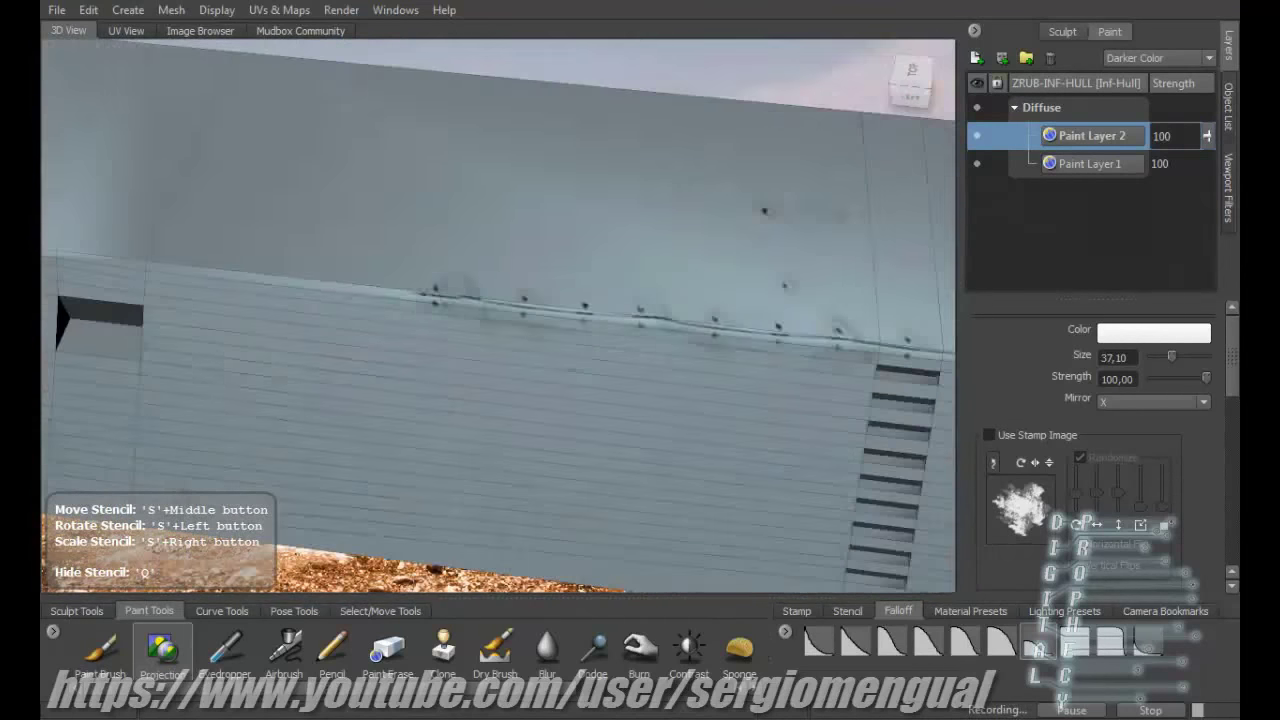
Project panel seams and rivets from the aircraft photo stencil onto the lower hull's side on Paint Layer 2 in Darker Color mode.
drag(420, 297, 150, 265)
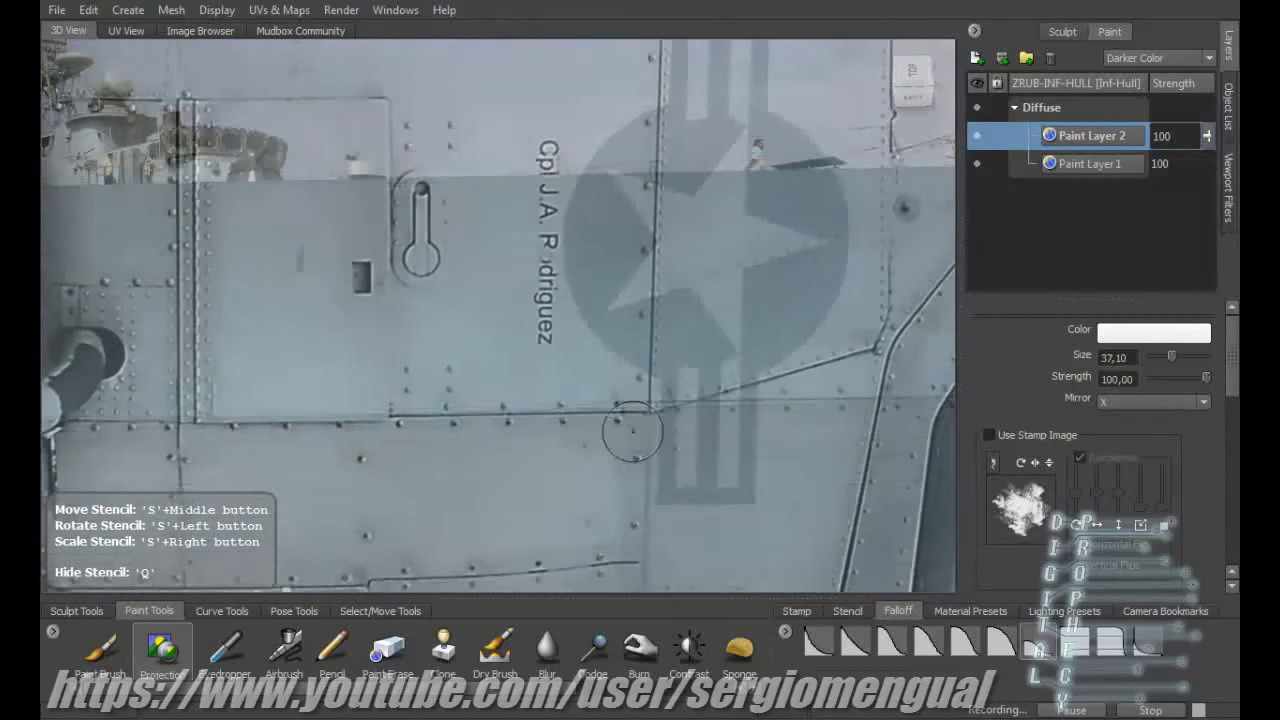
key(q)
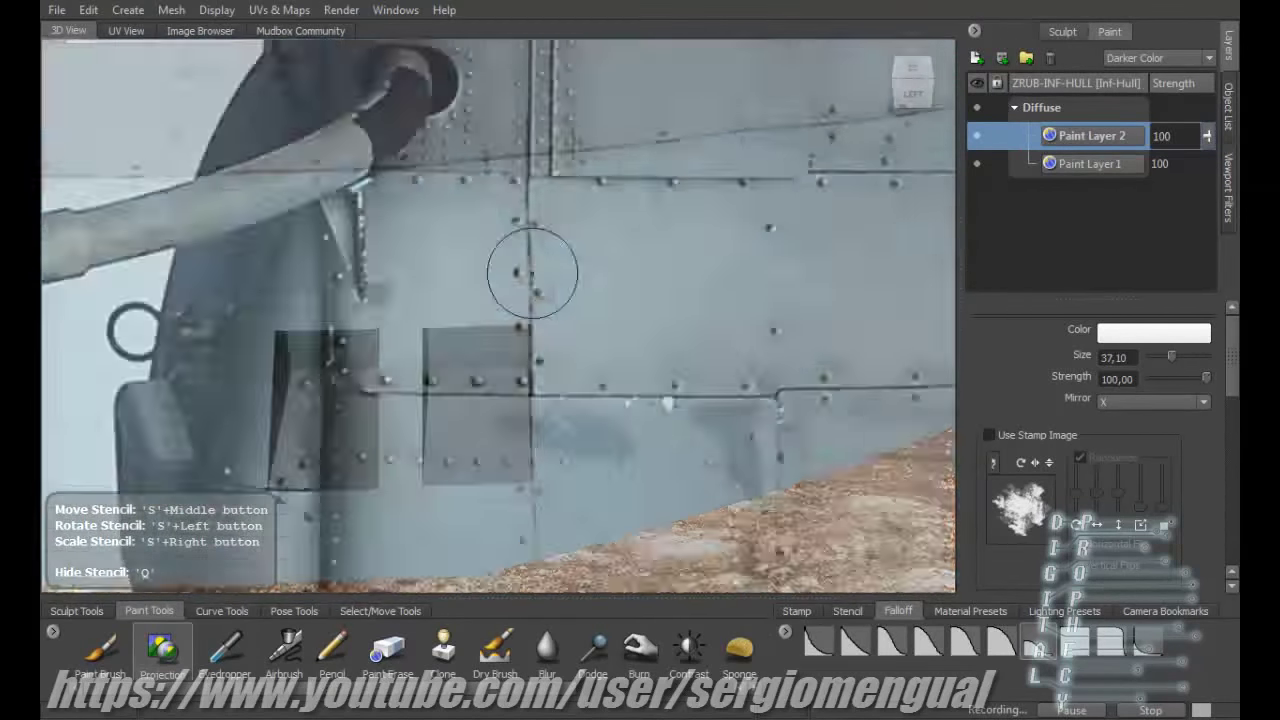
drag(532, 273, 521, 225)
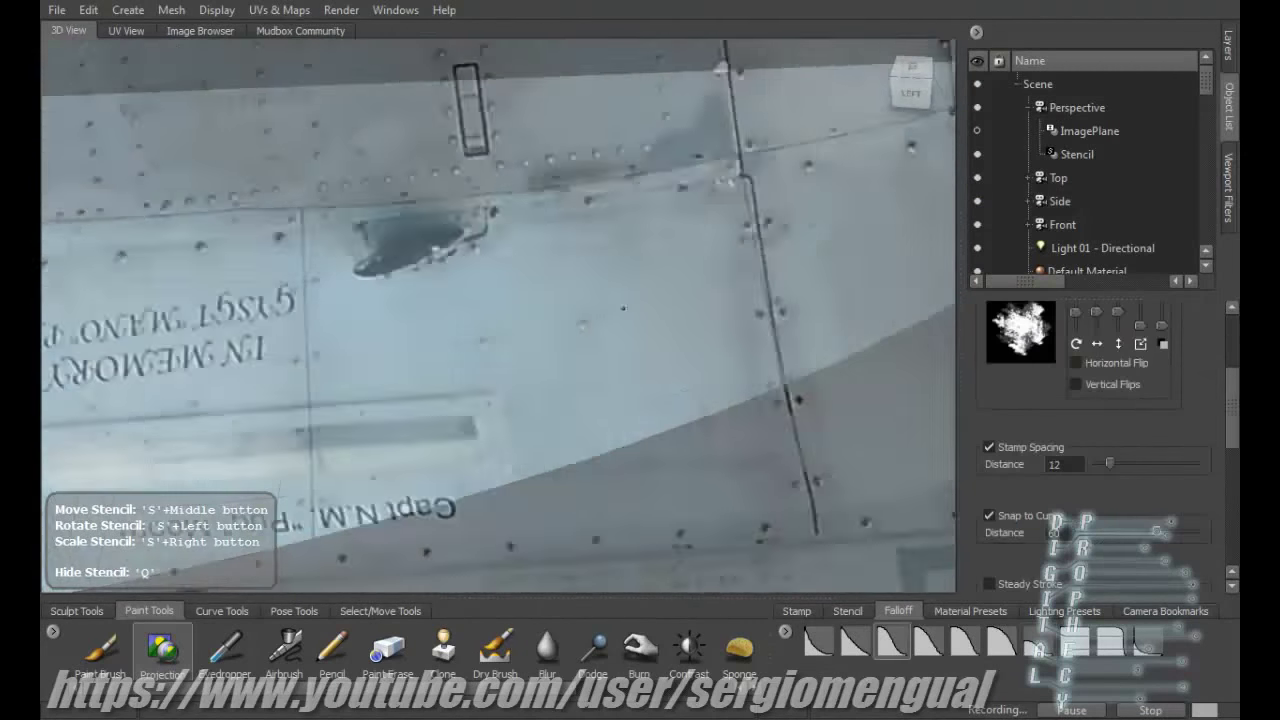
drag(623, 307, 588, 360)
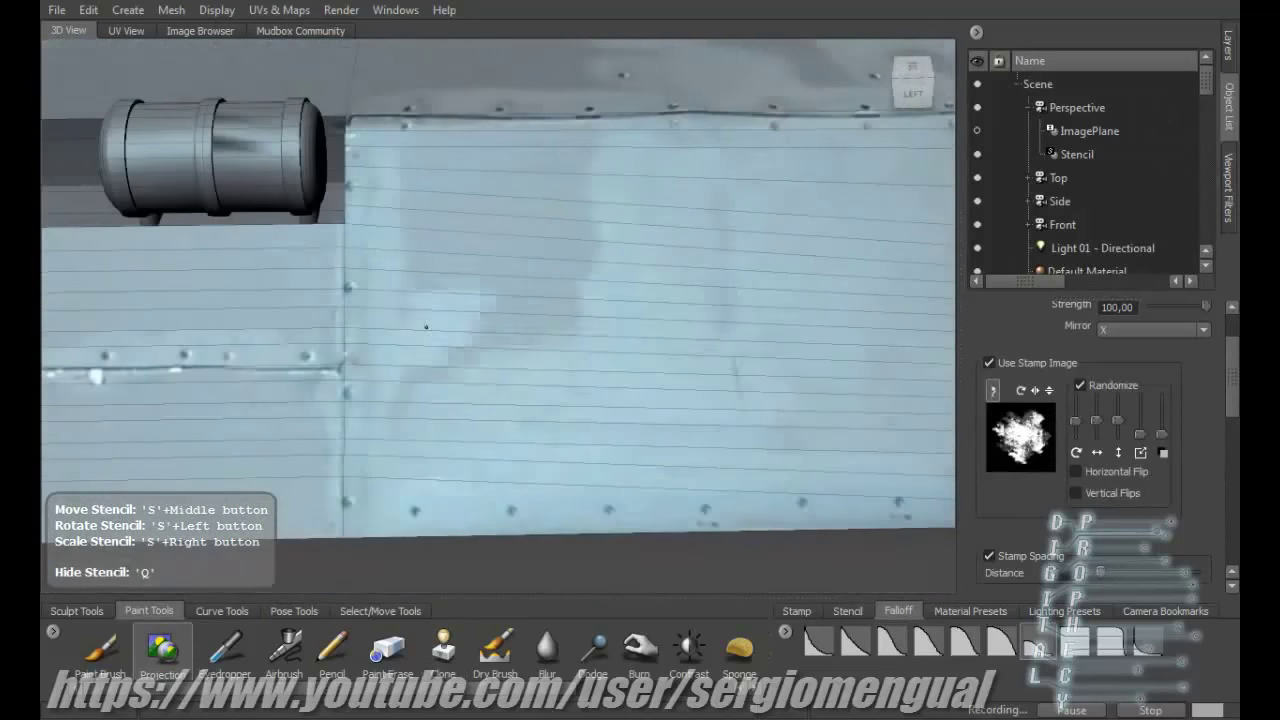
drag(426, 326, 764, 376)
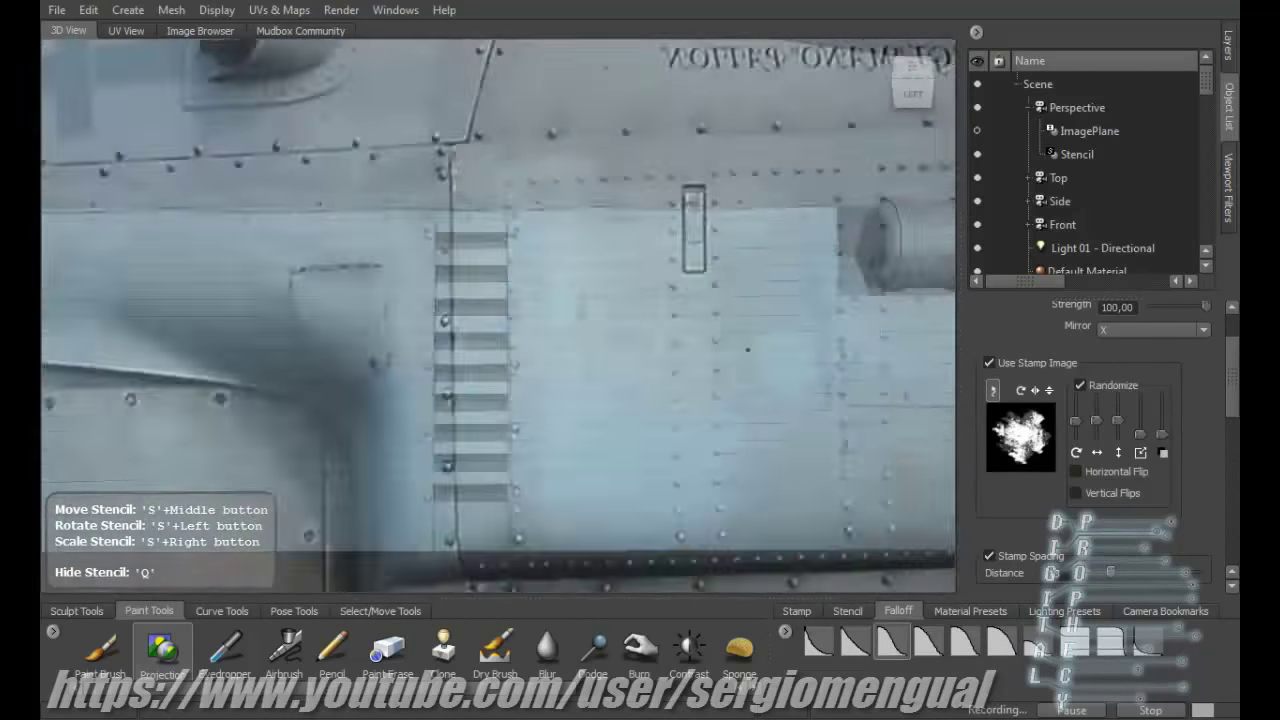
Project weathered panel texture and rivets around the lower hull's ladder slots and side recess, varying the projection strength between 27.10 and 100.
middle_drag(747, 350, 758, 395)
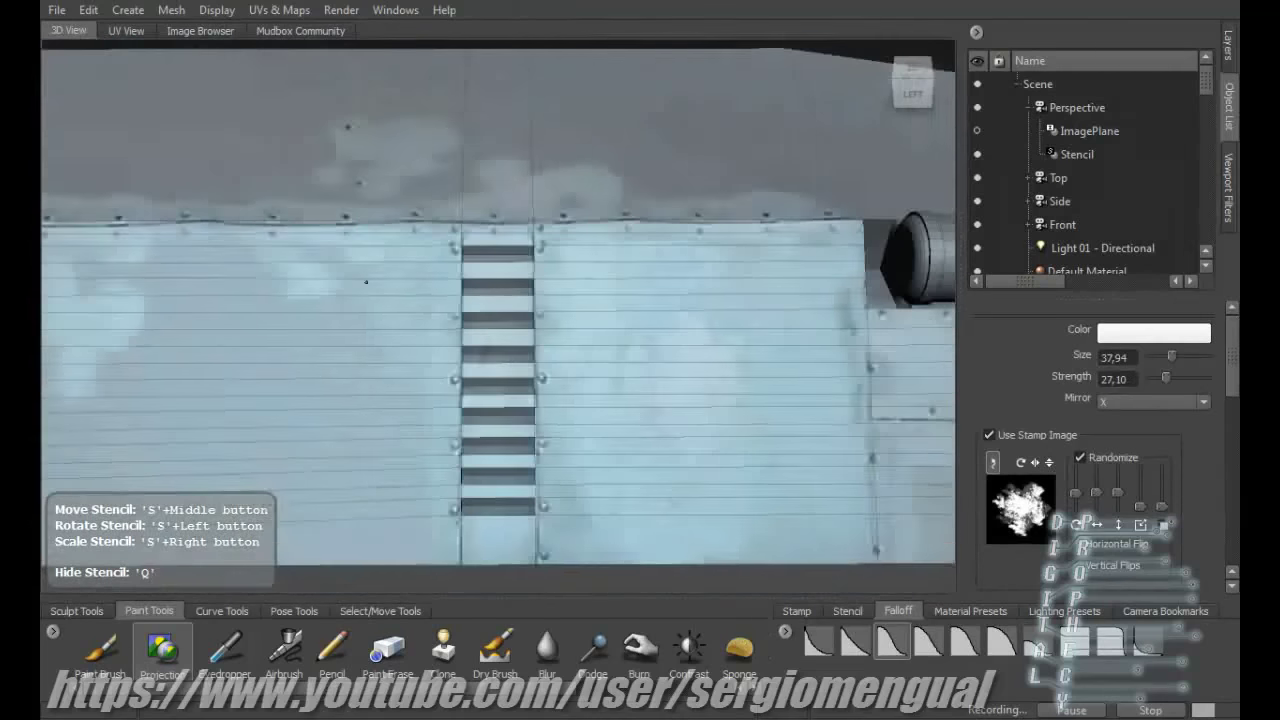
drag(366, 282, 349, 312)
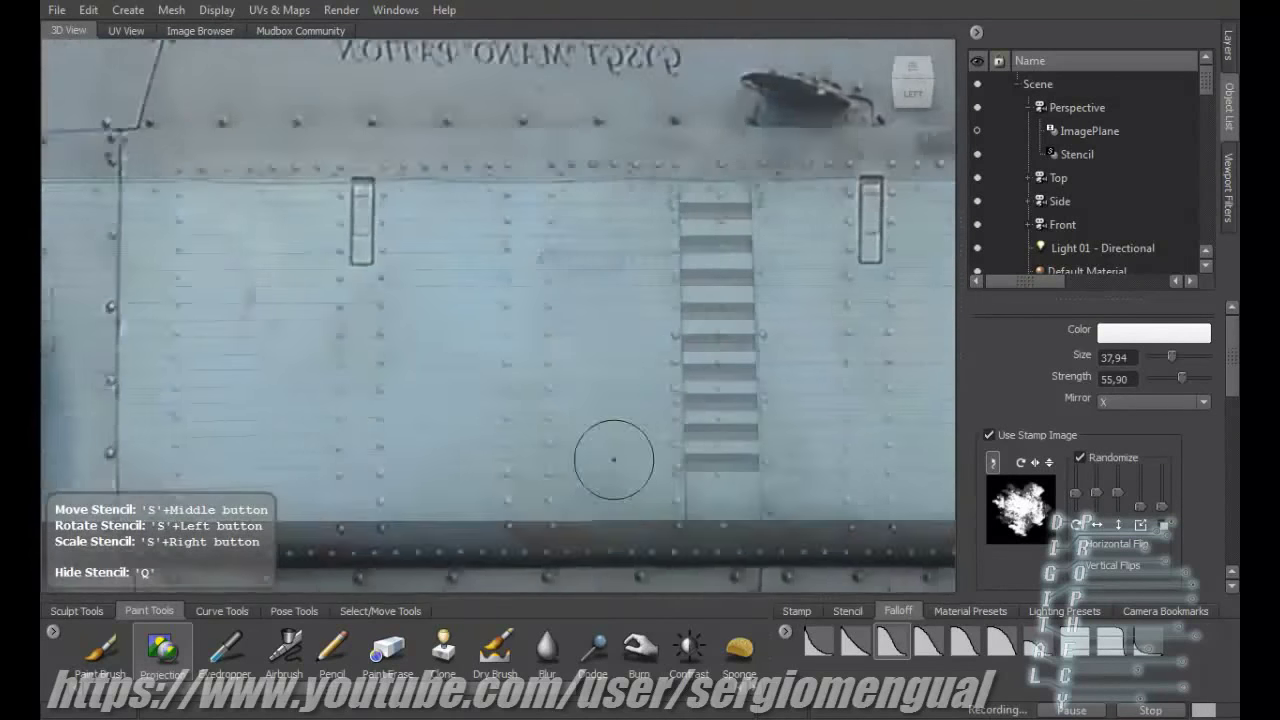
middle_drag(614, 460, 600, 277)
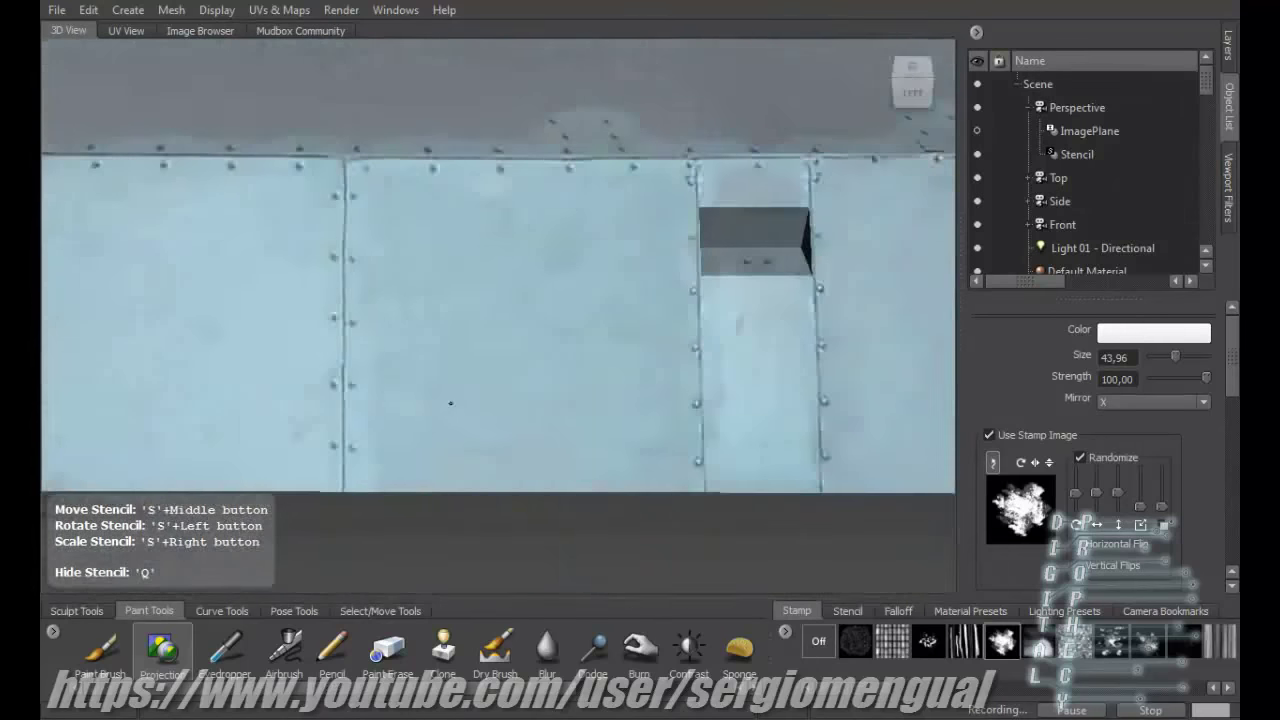
key(q)
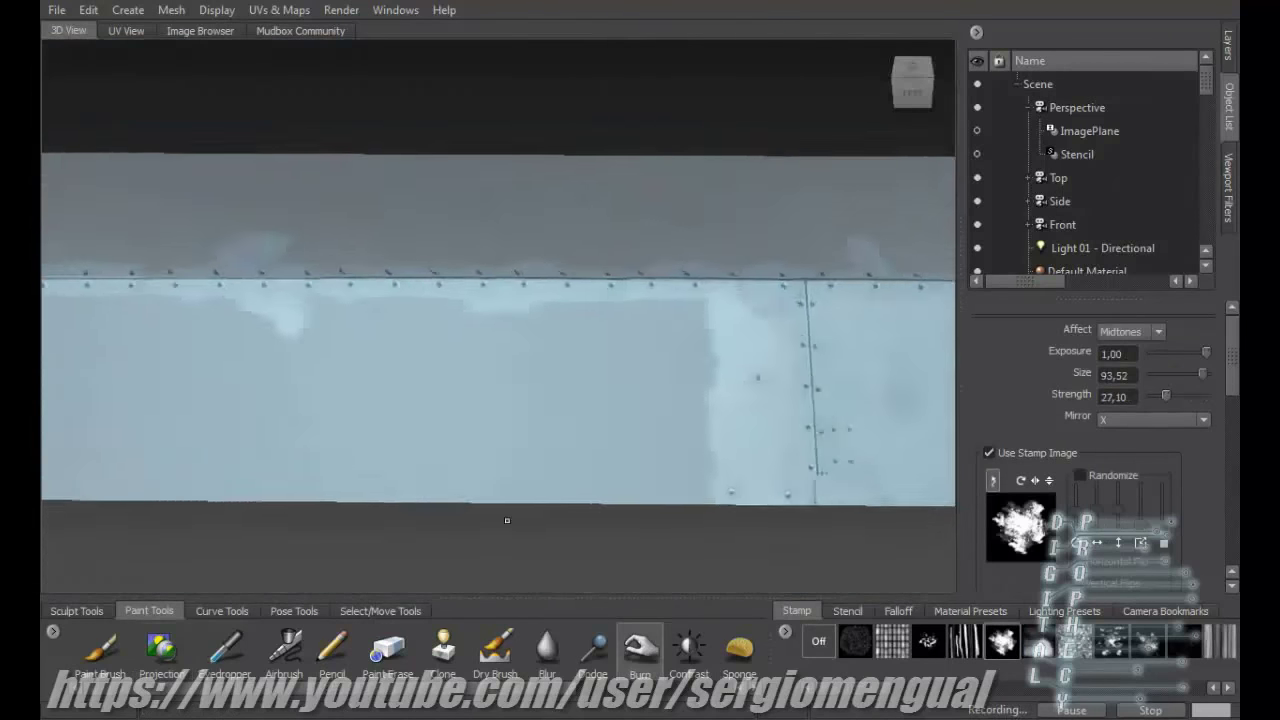
Project riveted seams at strength 100 around the lower hull's twin recesses and along its curved edges.
key(q)
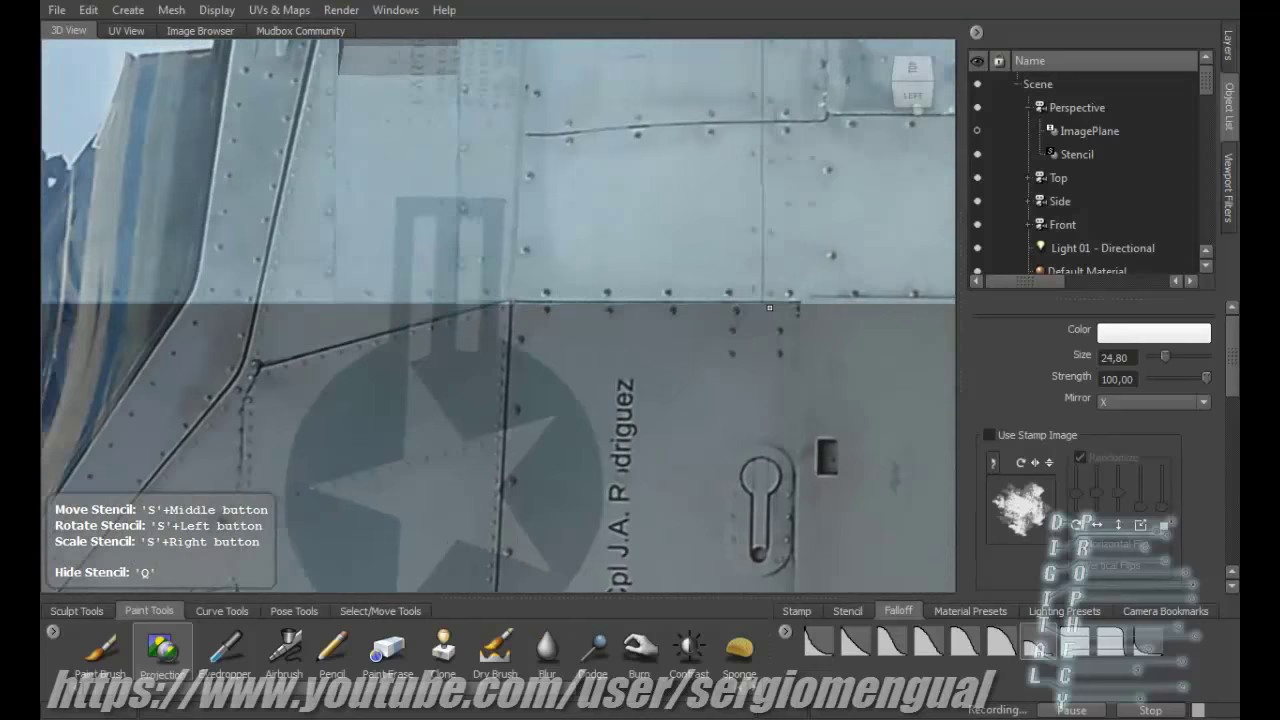
right_drag(667, 230, 640, 296)
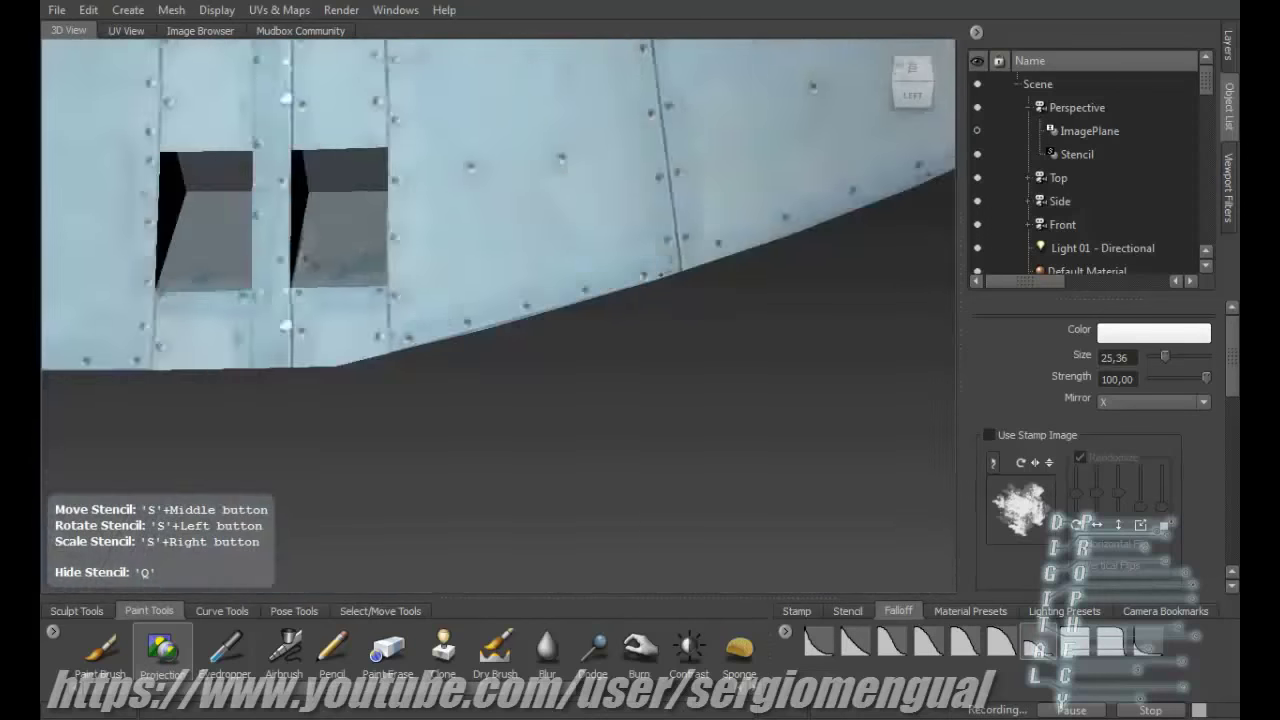
right_drag(600, 300, 632, 271)
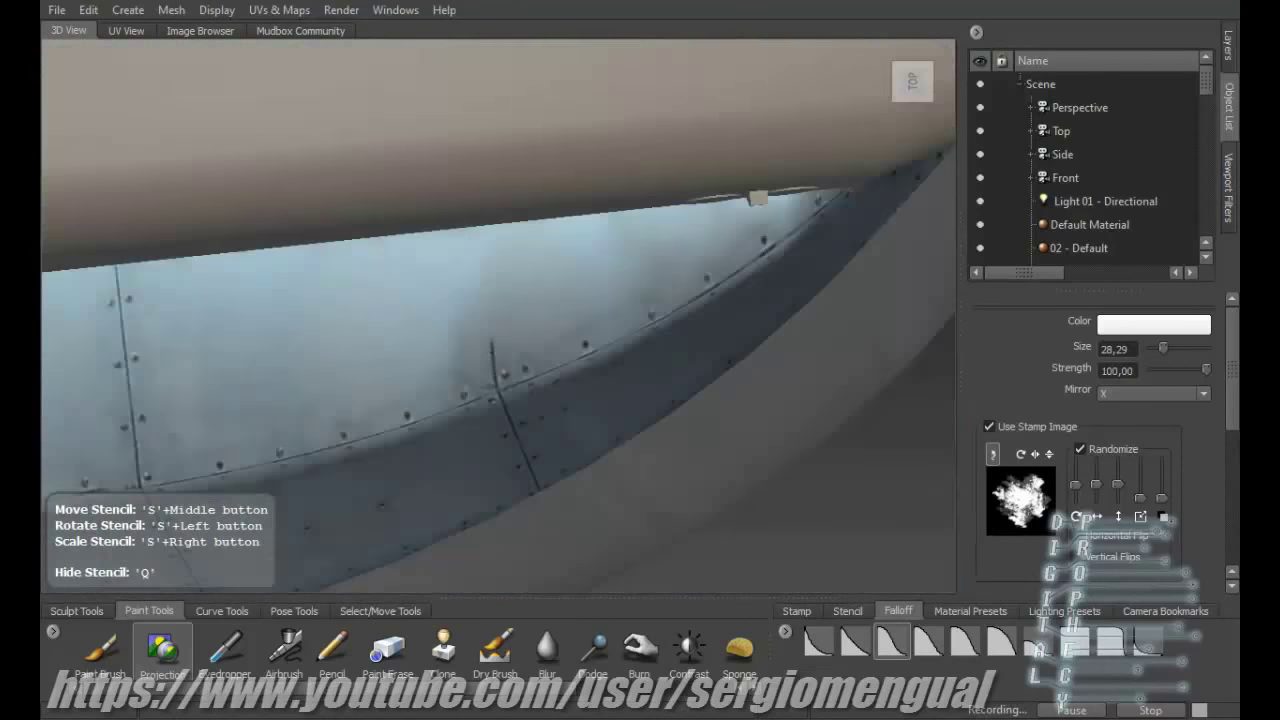
drag(480, 232, 490, 340)
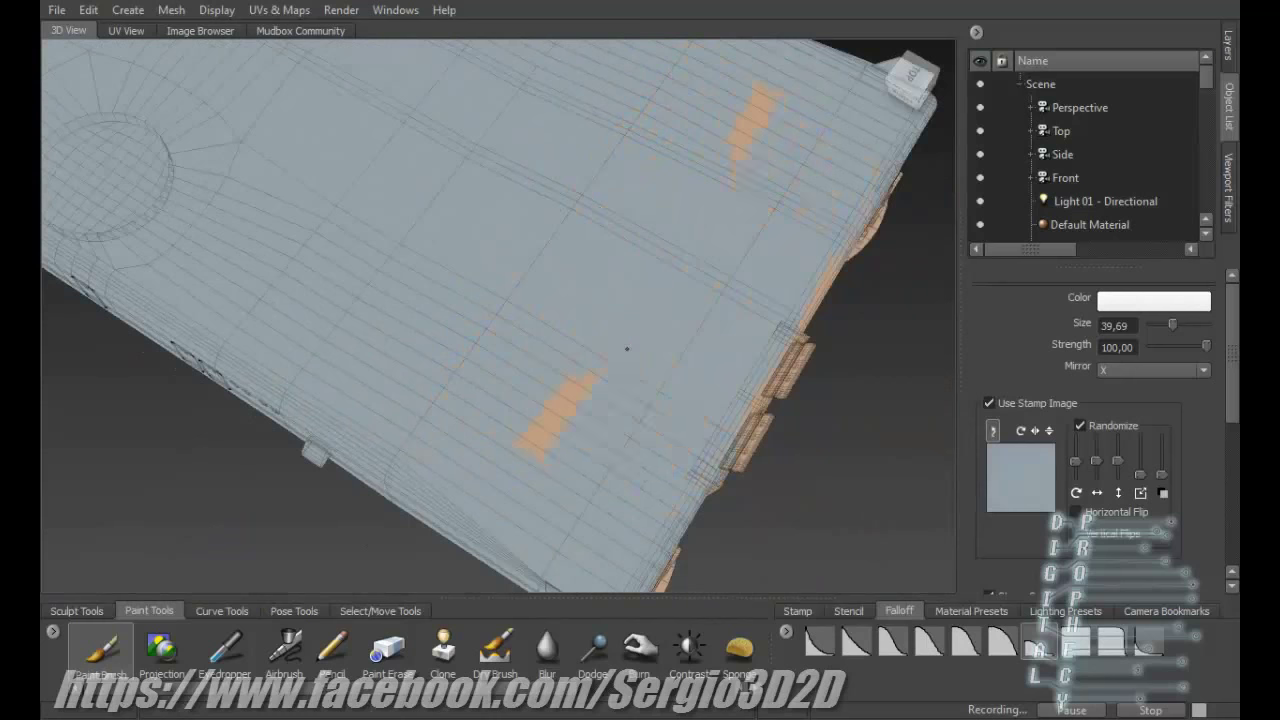
Paint the blue-grey base coat over the top and sides of the upper hull with brush size 39.69.
mouse_move(627, 348)
alt+mouse_down()
mouse_move(457, 371)
mouse_move(363, 323)
mouse_move(349, 419)
mouse_move(630, 161)
alt+mouse_up()
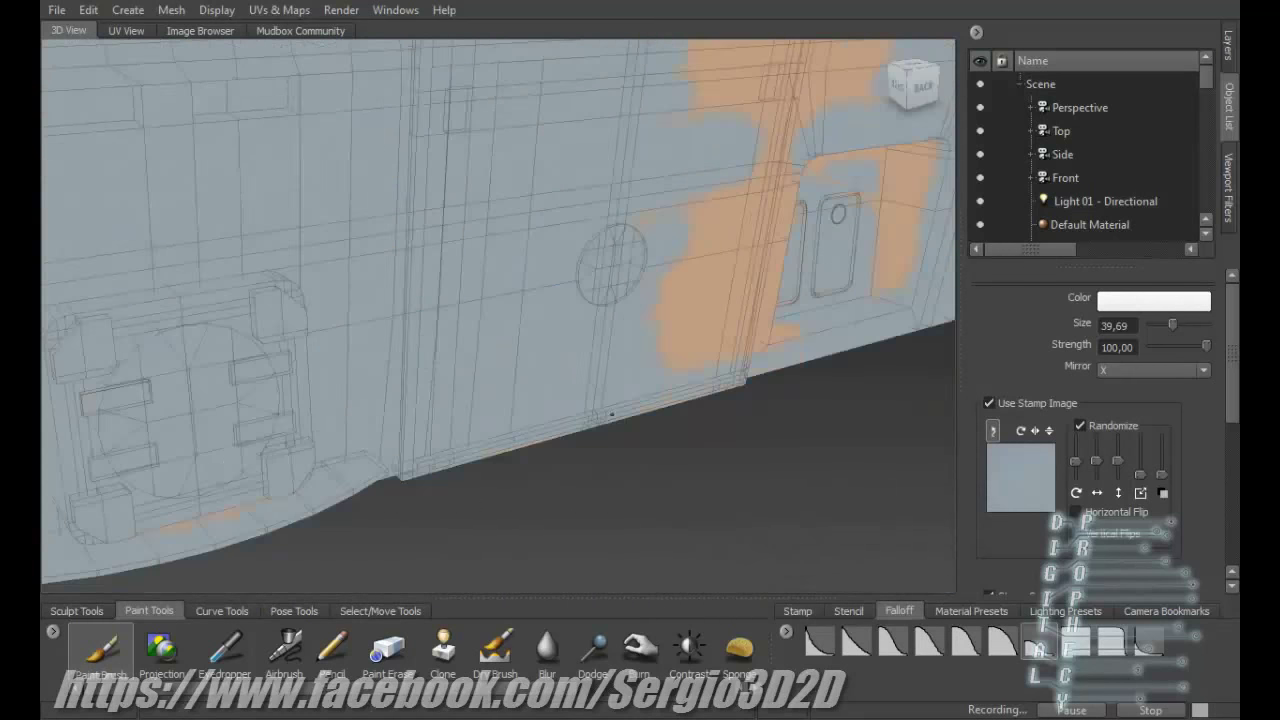
mouse_move(612, 258)
alt+mouse_down()
mouse_move(449, 323)
mouse_move(543, 246)
mouse_move(314, 486)
mouse_move(411, 530)
alt+mouse_up()
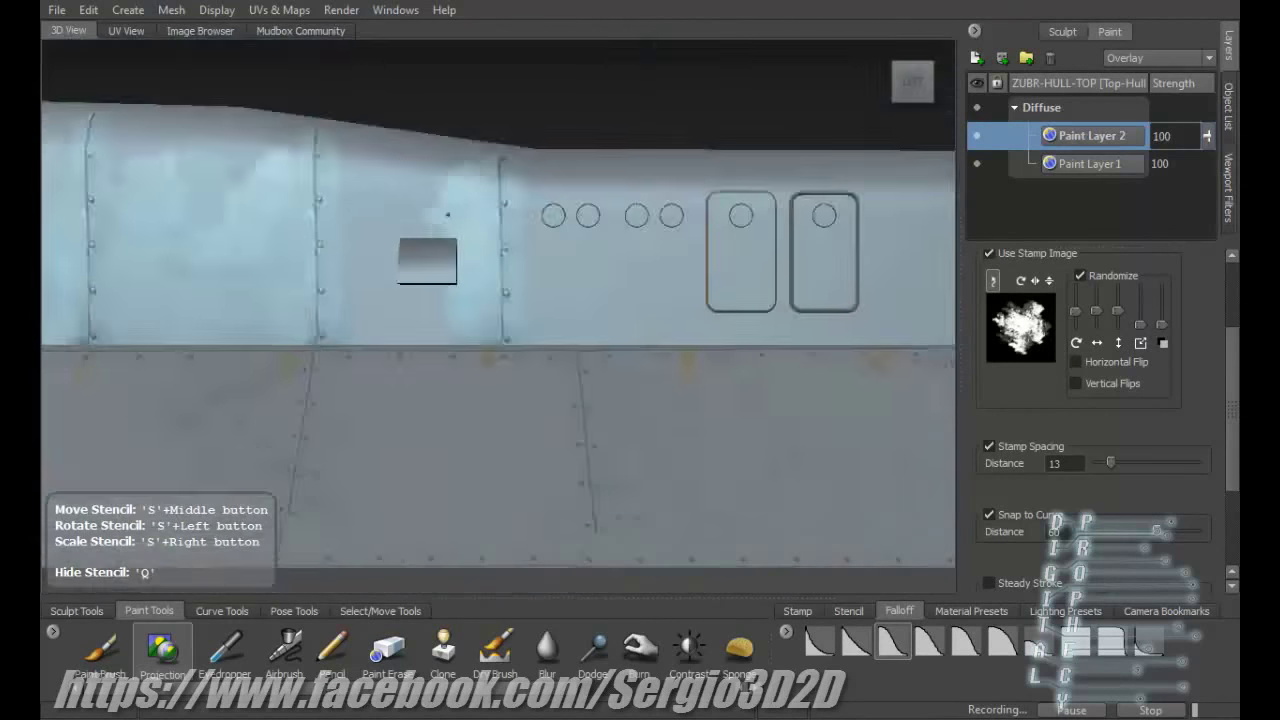
Project riveted panels from the aircraft photo around the upper hull's side doors and portholes on Paint Layer 2 in Overlay mode.
key(q)
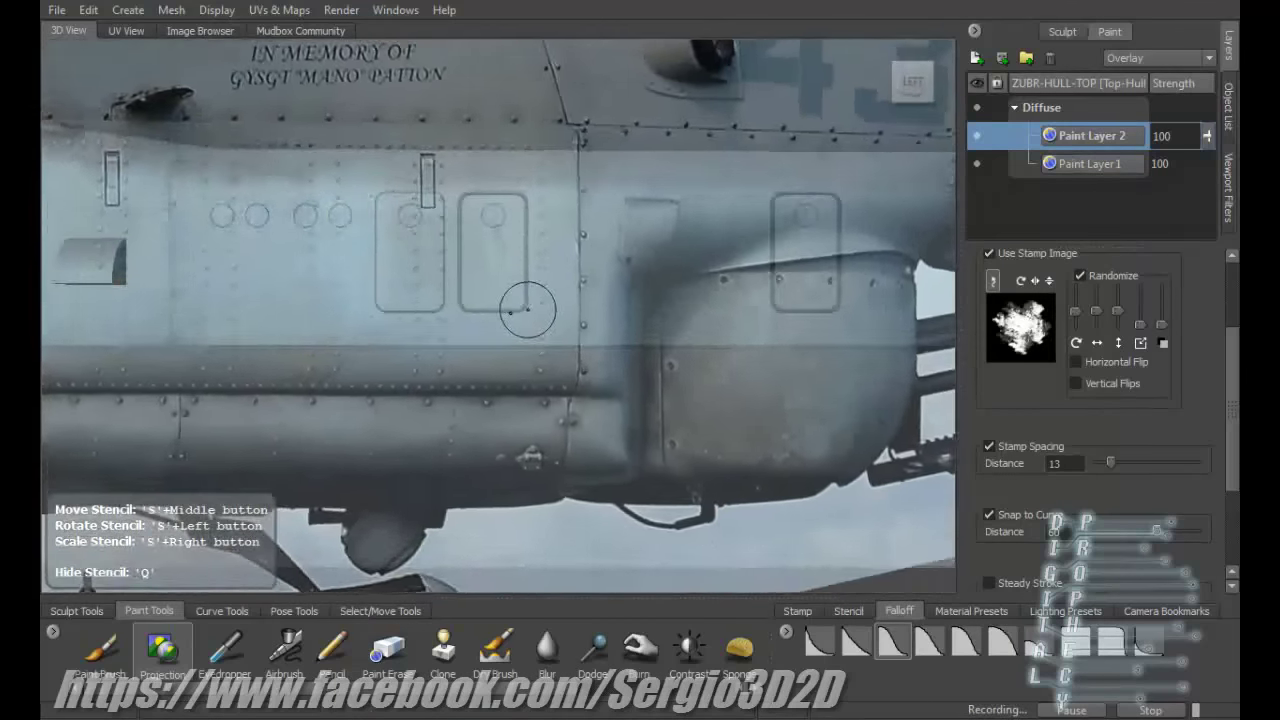
scroll(1100, 400, up, 3)
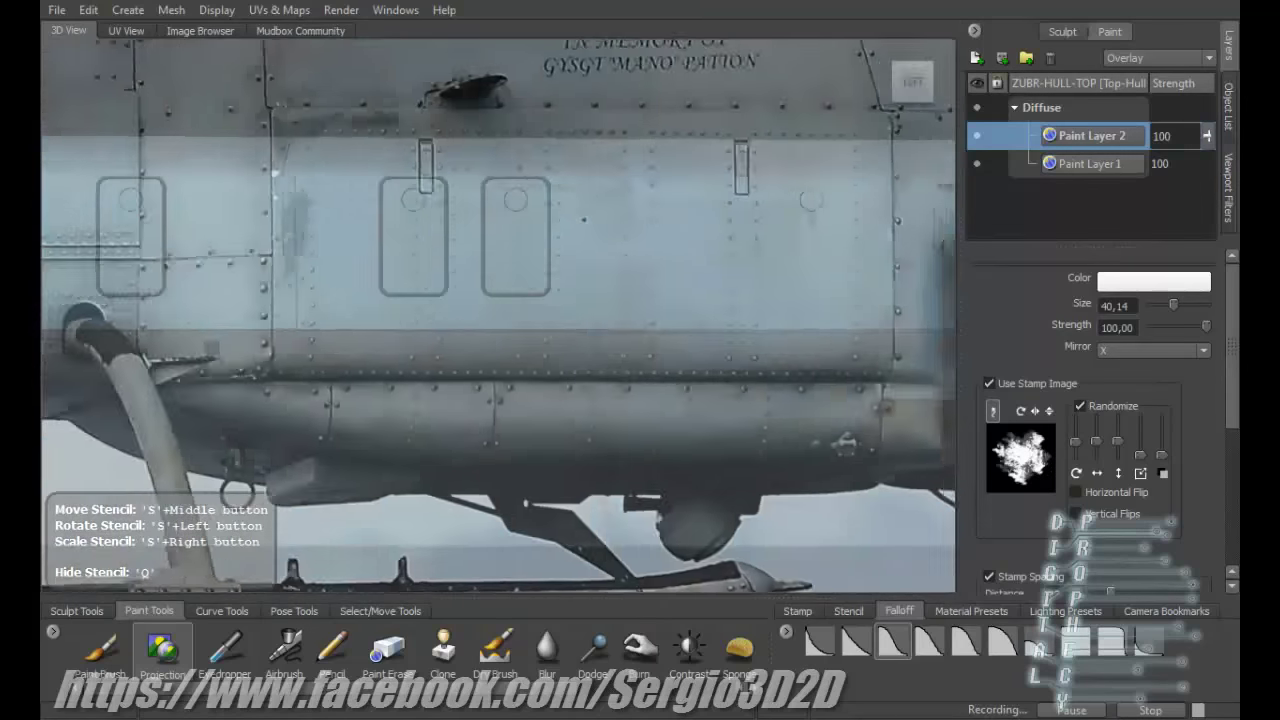
key(q)
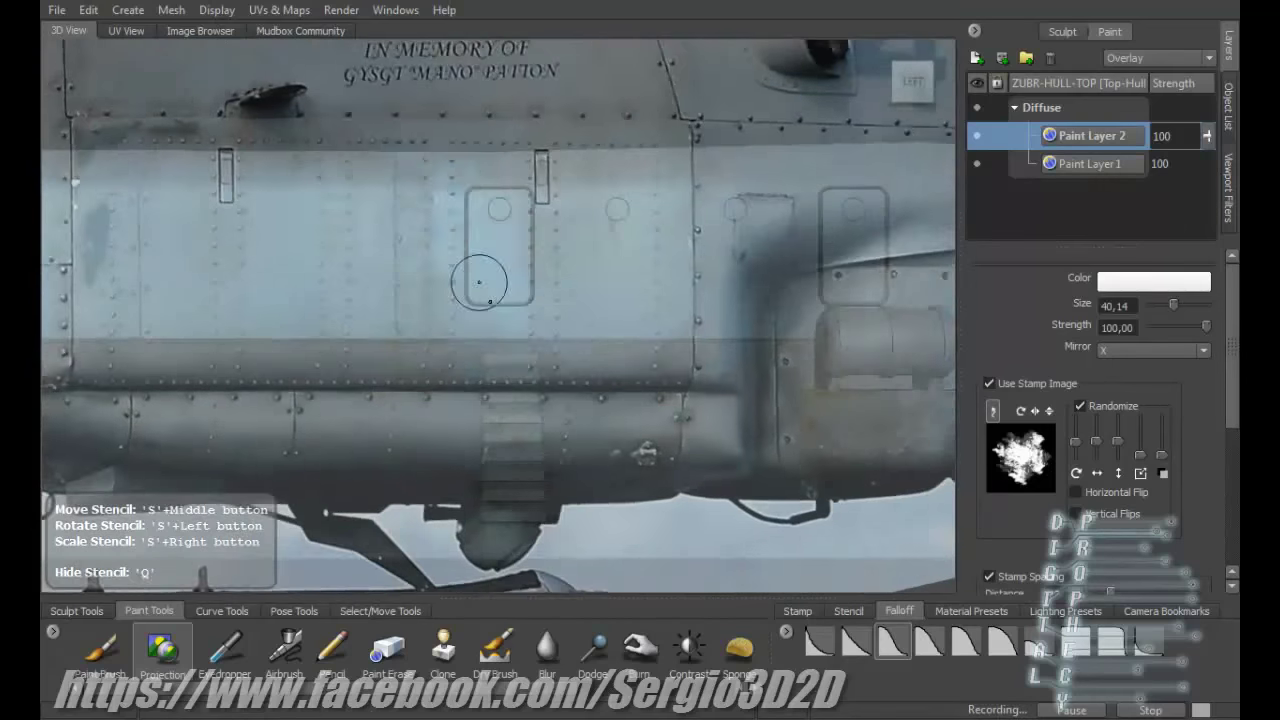
middle_drag(479, 282, 359, 282)
key(q)
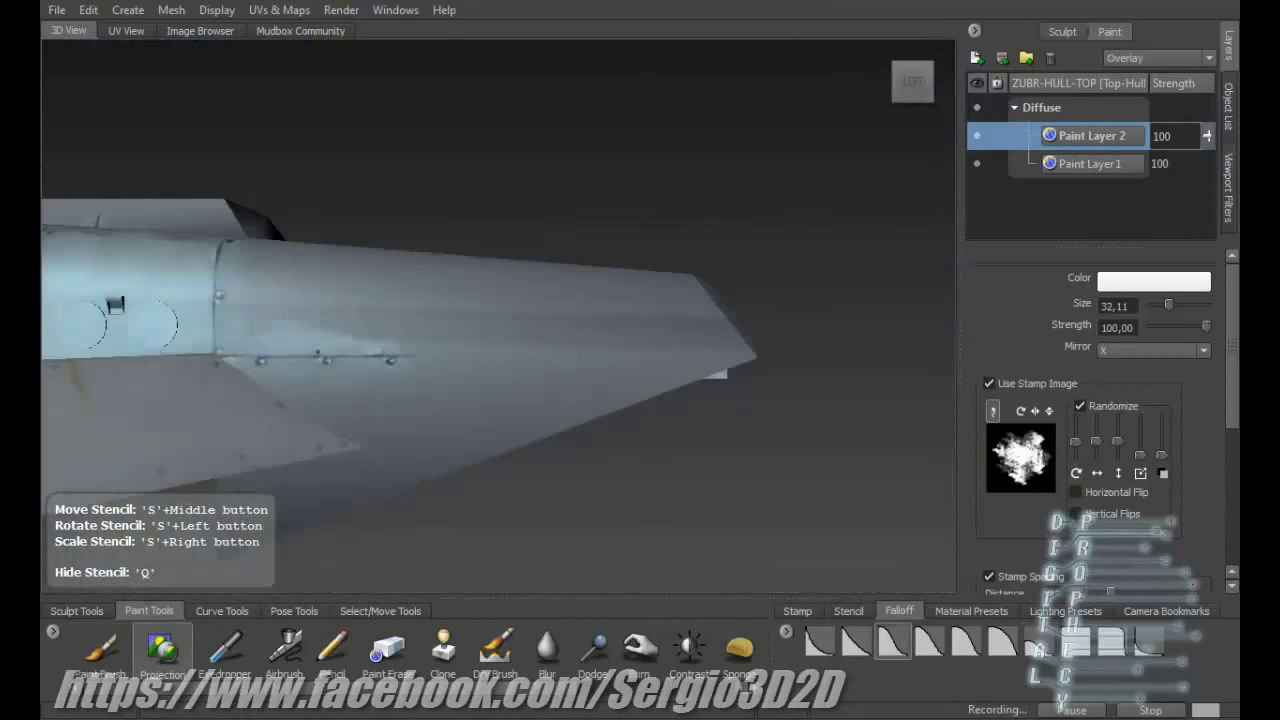
Extend the projected seams and rivet rows along the upper hull's side and onto its tapered end, realigning the photo stencil as needed.
key(q)
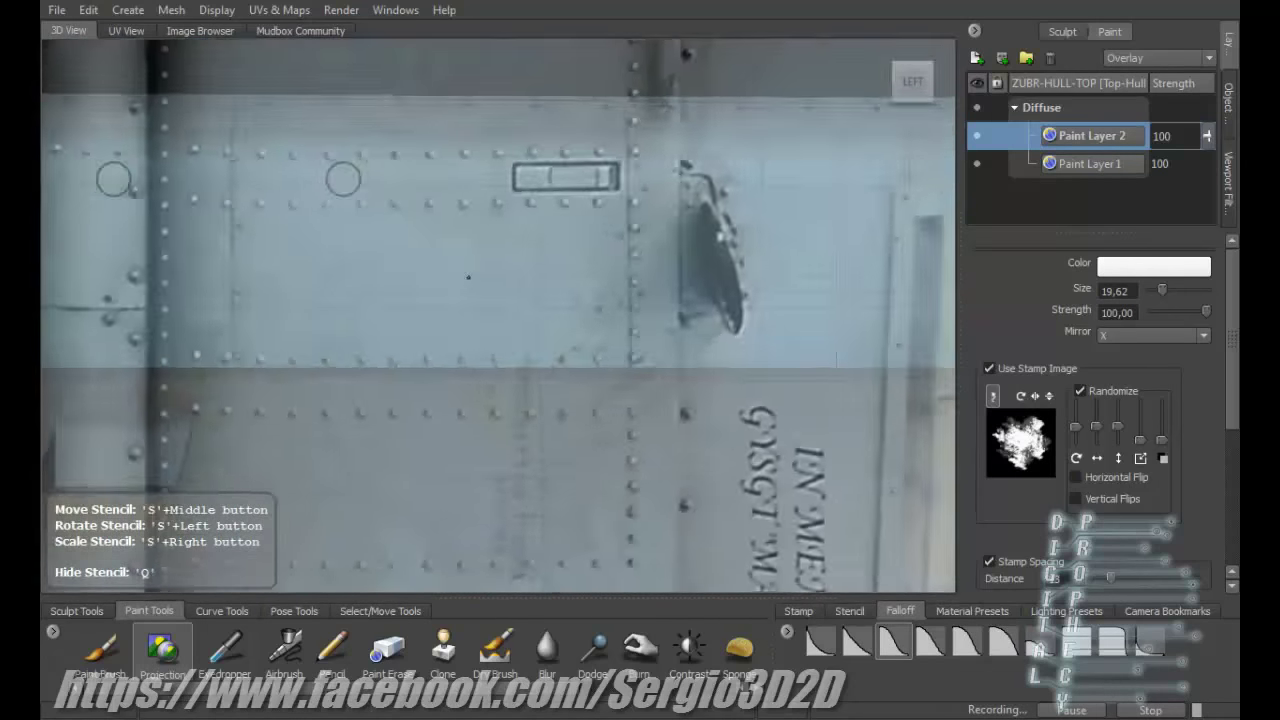
alt+drag(468, 277, 434, 271)
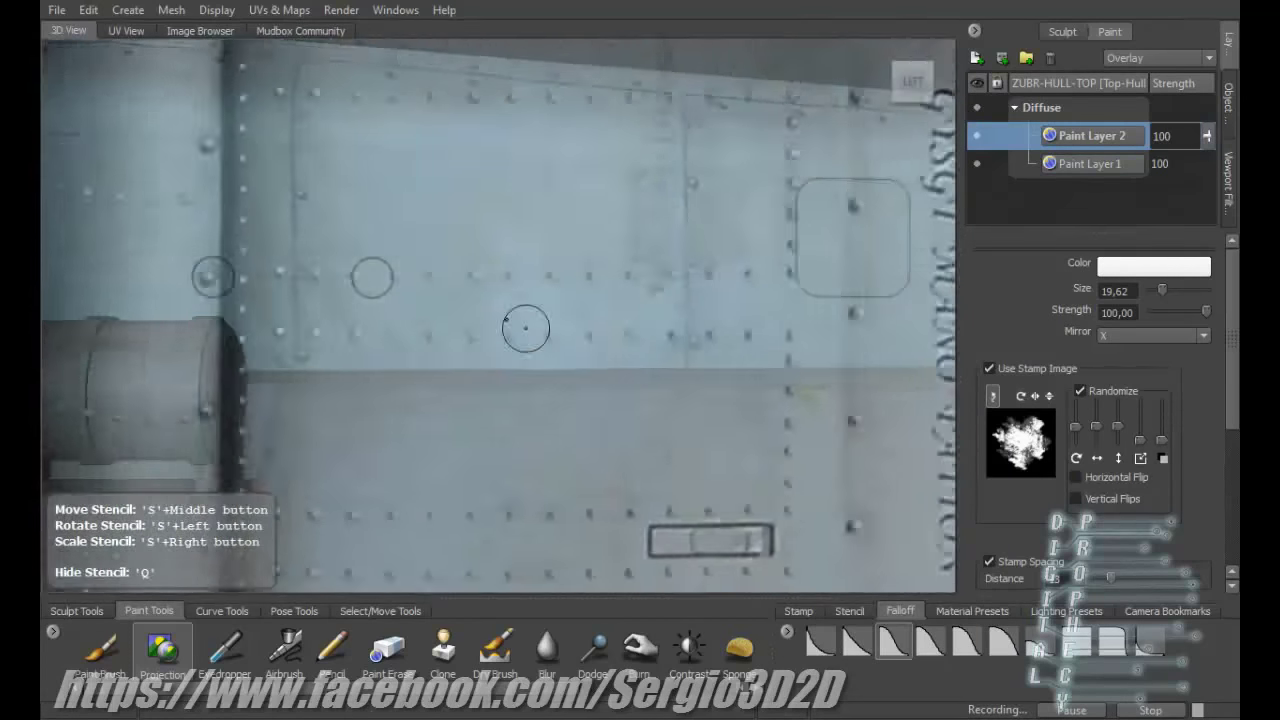
alt+drag(526, 328, 517, 300)
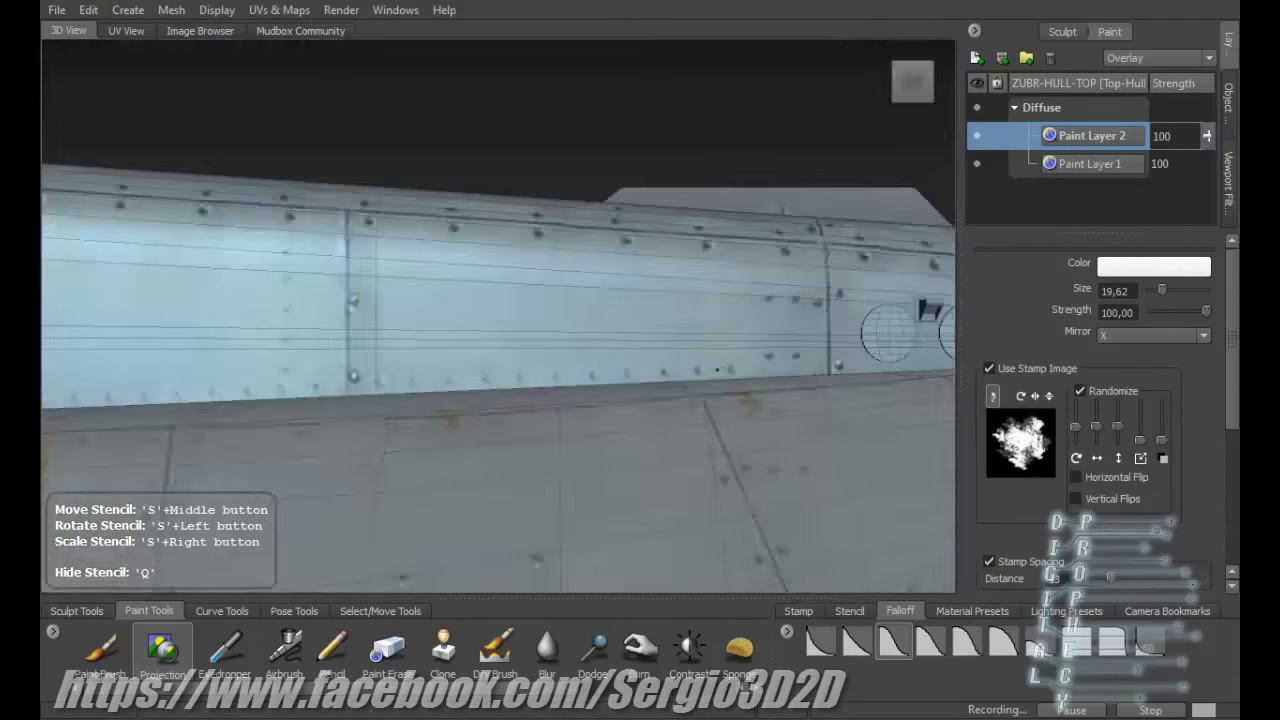
key(q)
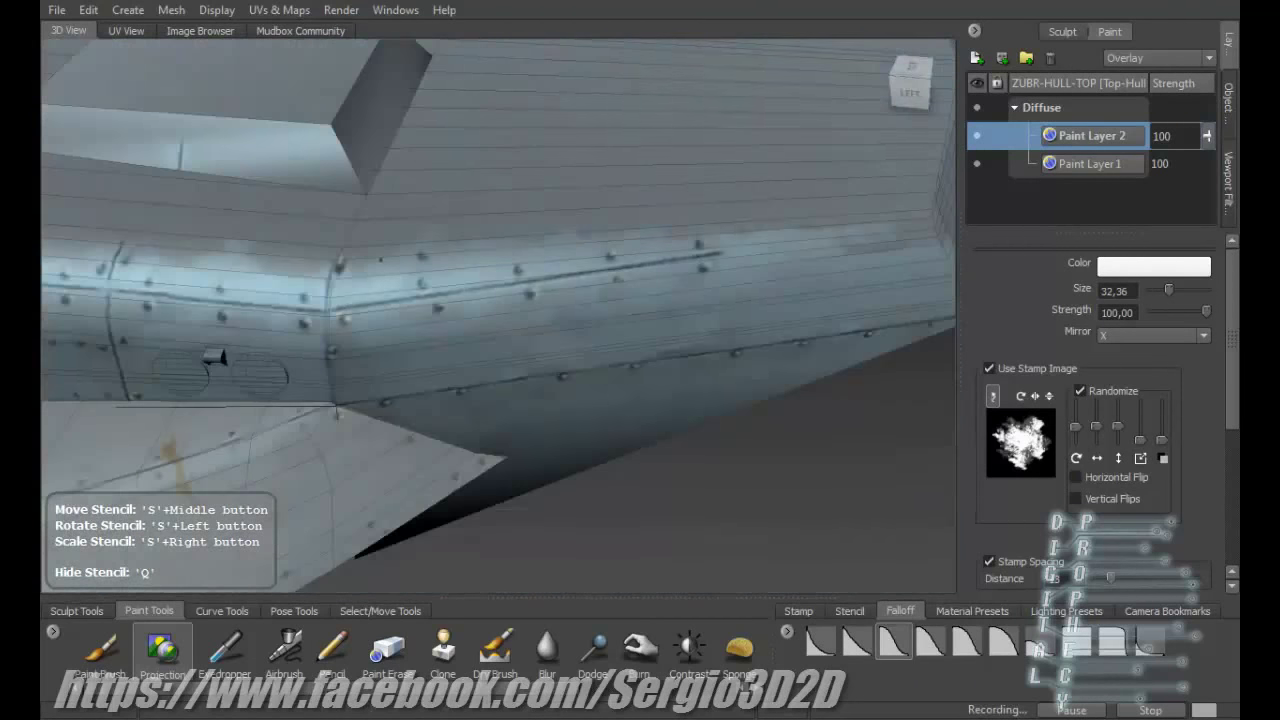
key(q)
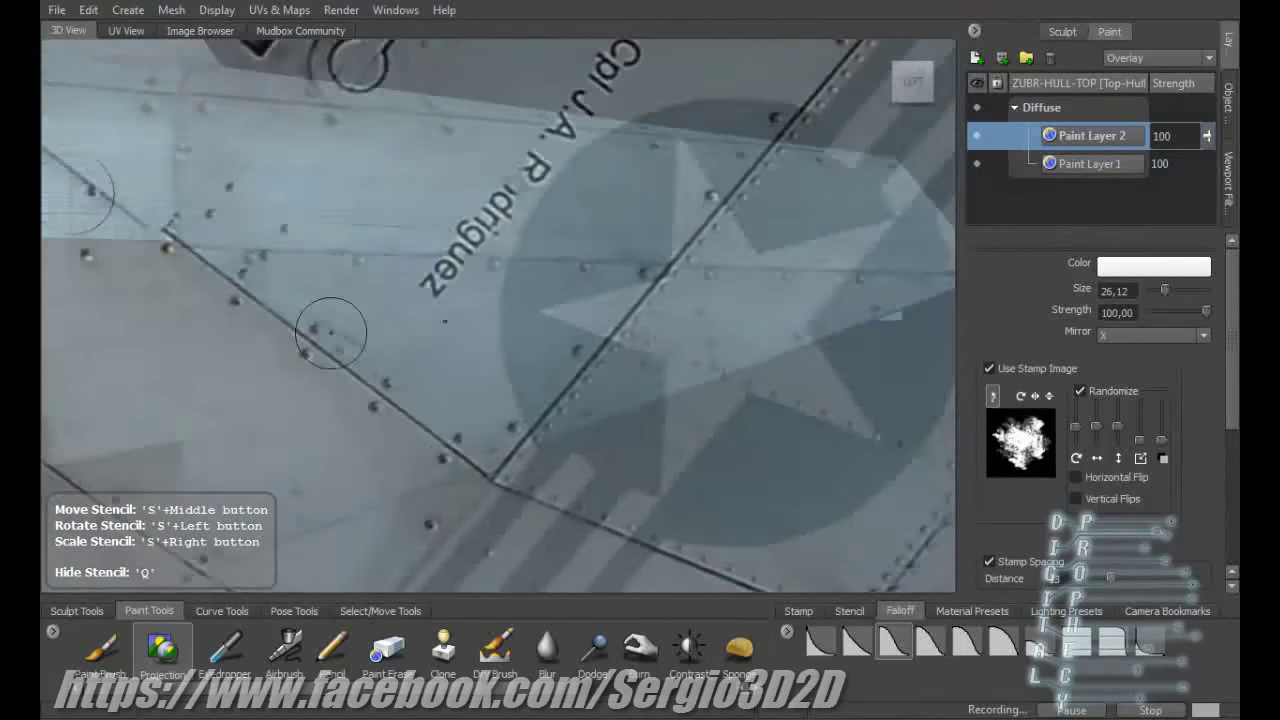
key(q)
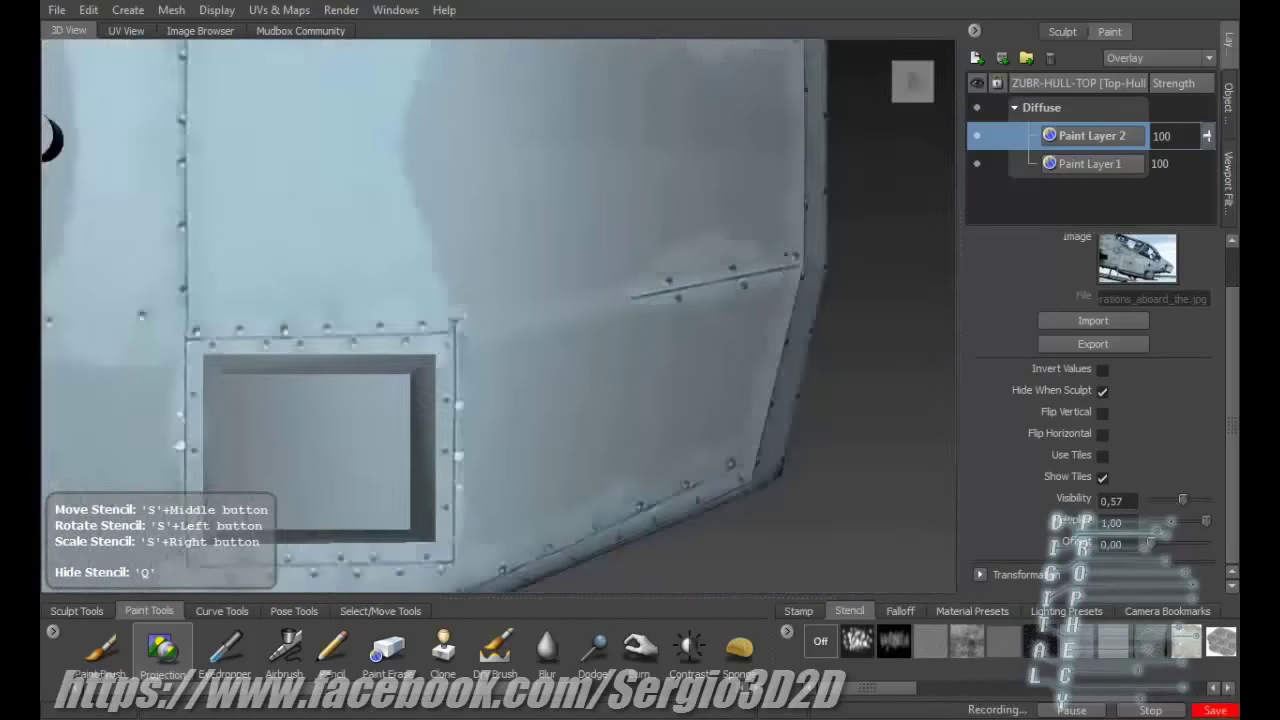
Project seams, rivets and weathered metal onto the upper hull's deck around the rectangular recesses and along the outer edge.
key(q)
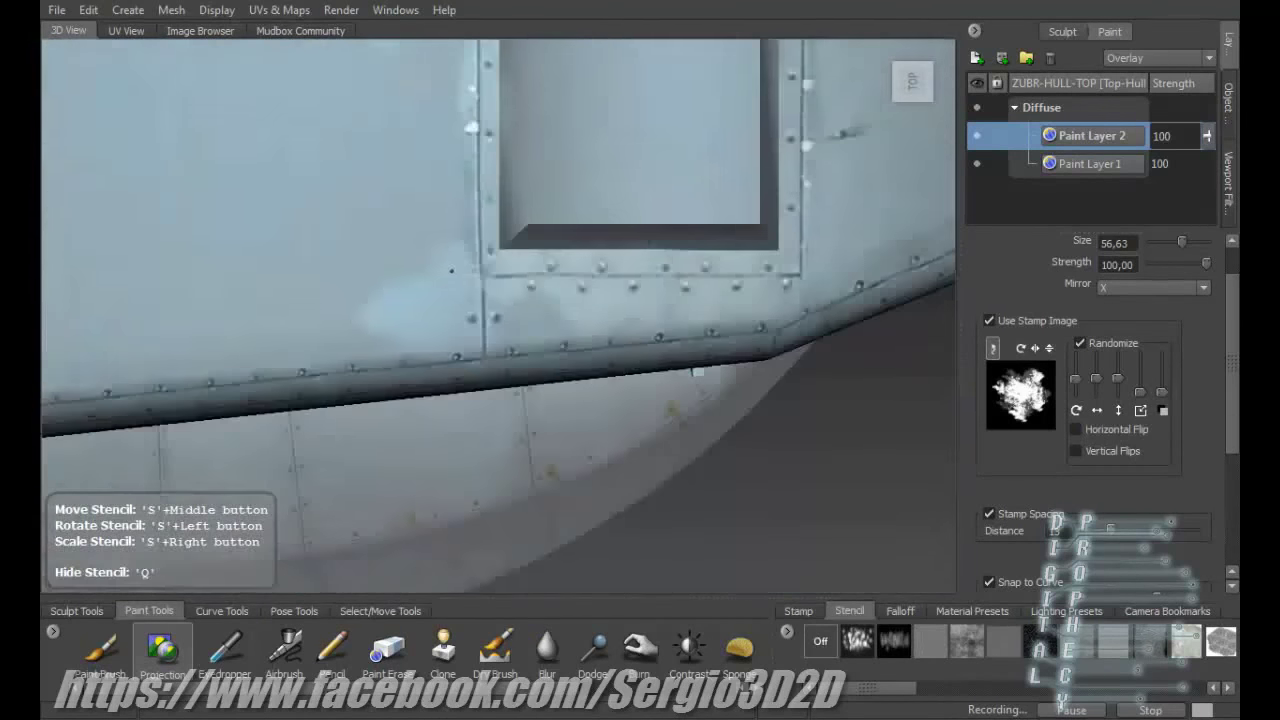
alt+drag(451, 270, 643, 337)
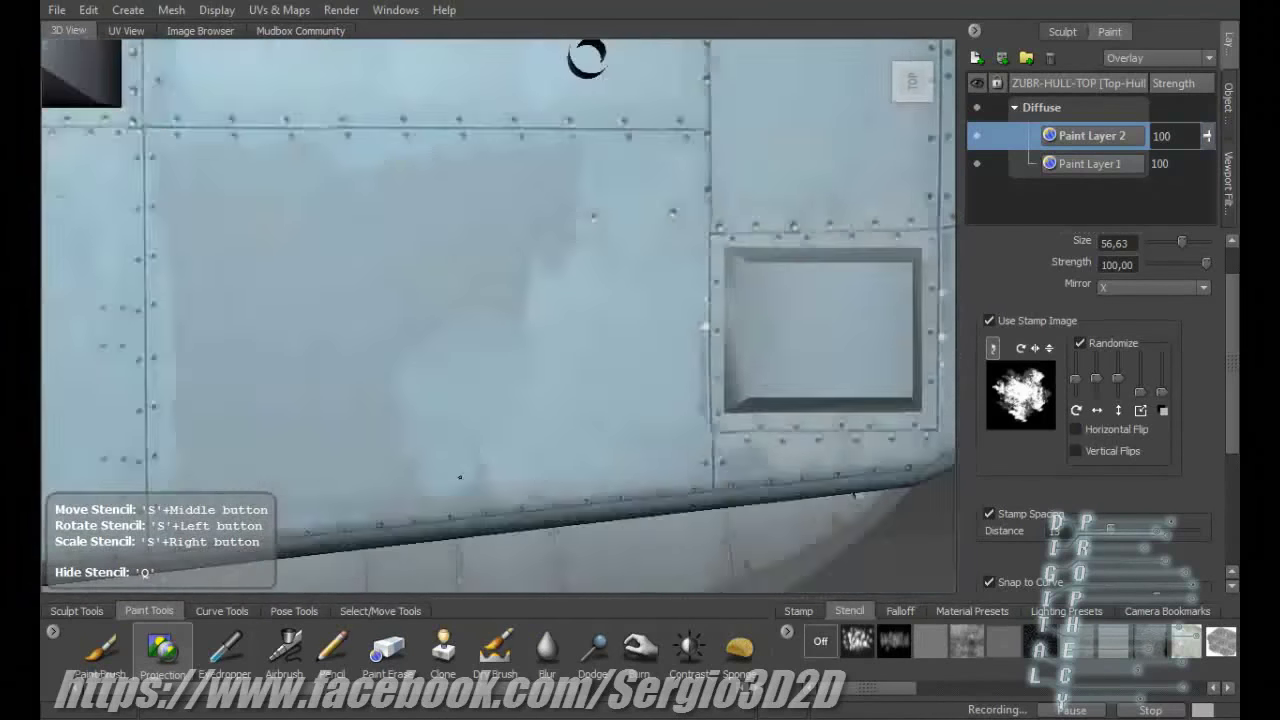
right_drag(460, 477, 328, 445)
alt+drag(404, 326, 750, 267)
alt+drag(601, 181, 456, 312)
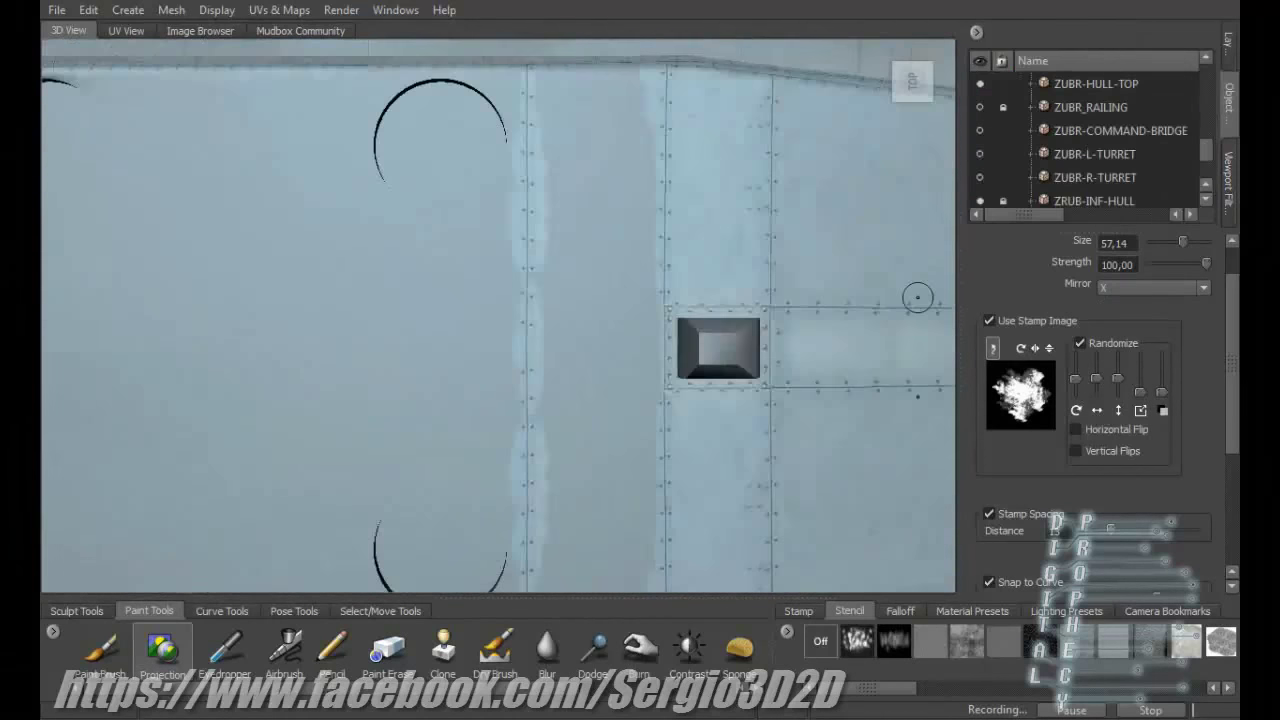
Project riveted seams onto the deck around the turret bases, the hatch between them and beside the command bridge.
alt+drag(914, 294, 483, 285)
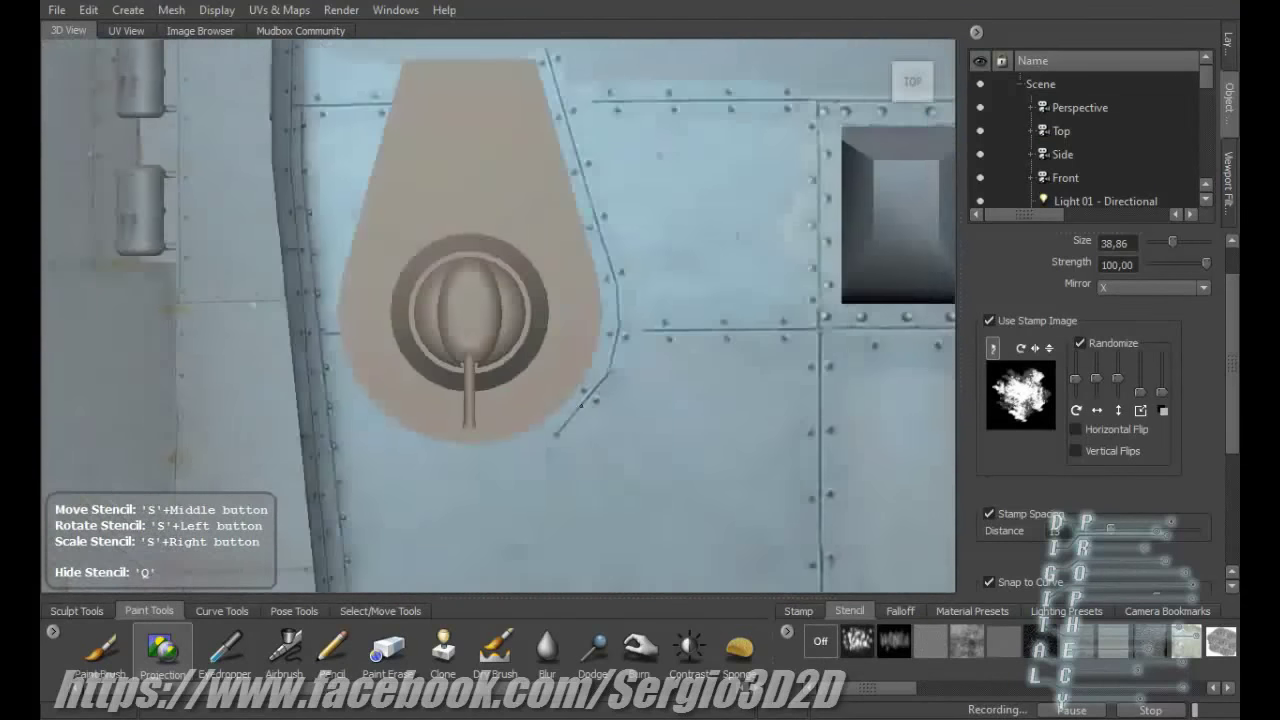
drag(500, 300, 560, 340)
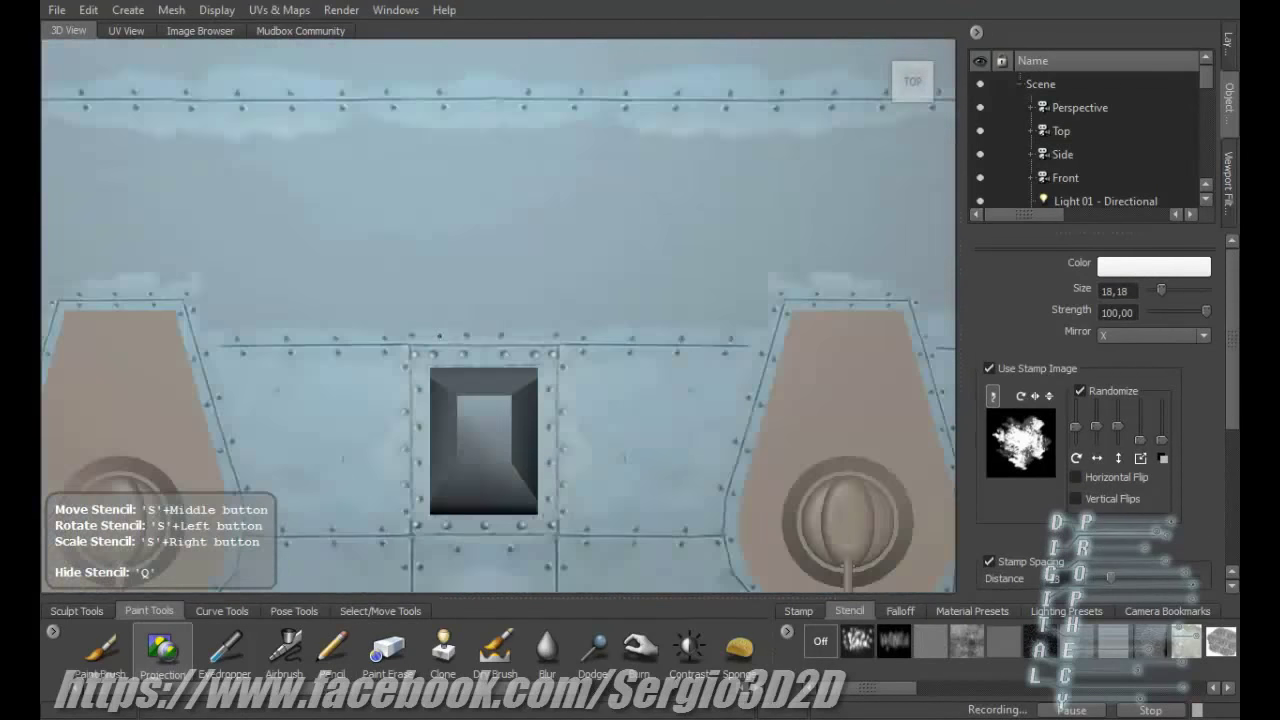
drag(452, 150, 496, 150)
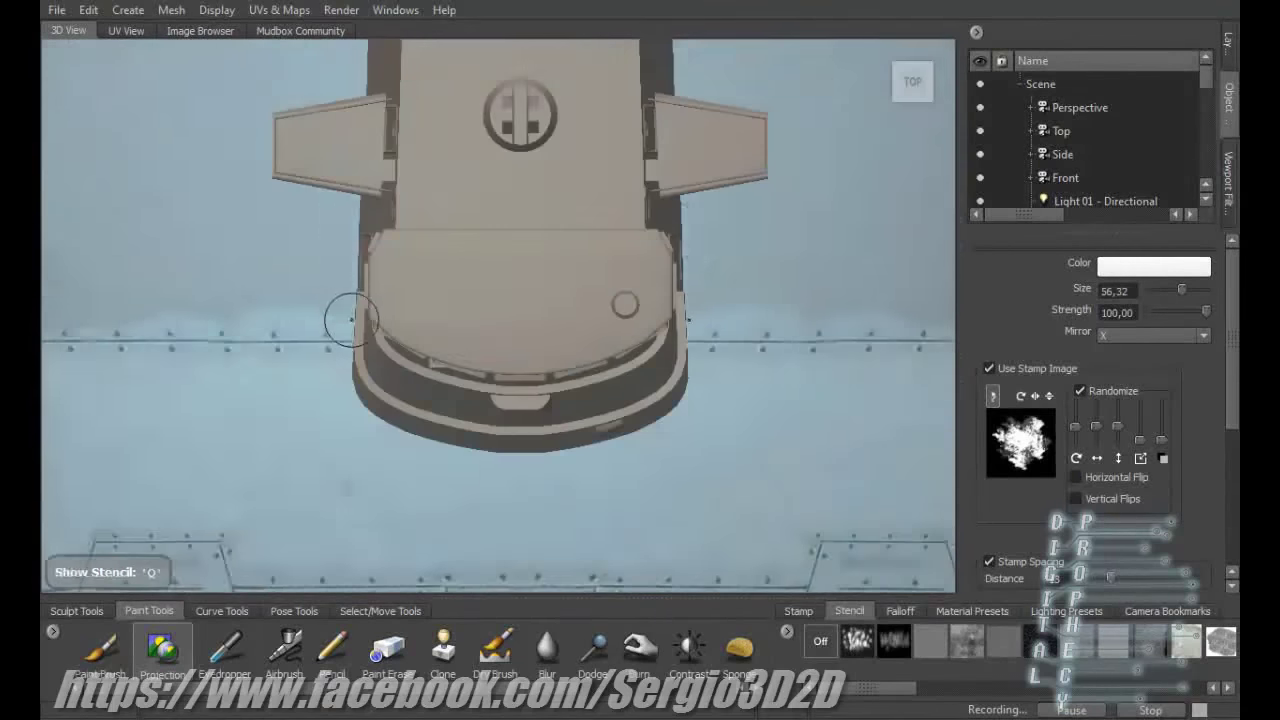
Project photo seams and rivets onto the deck around the command bridge's rounded front.
key(q)
drag(347, 370, 348, 462)
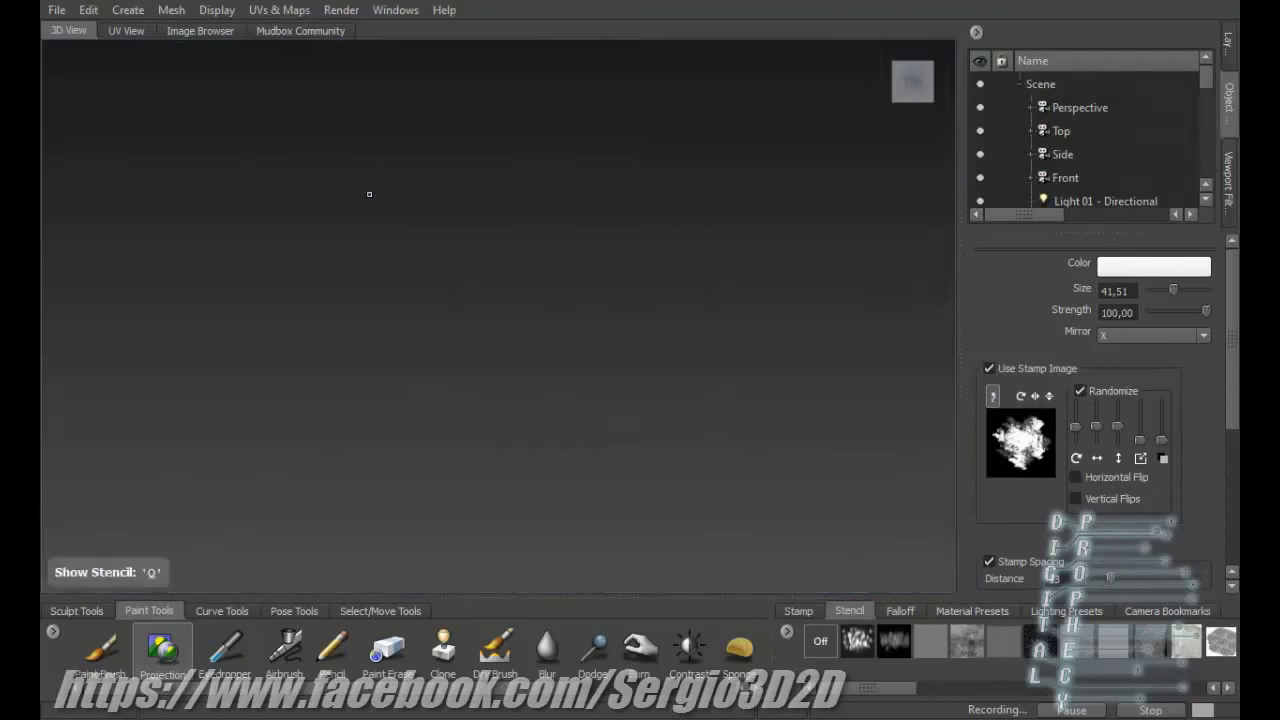
key(q)
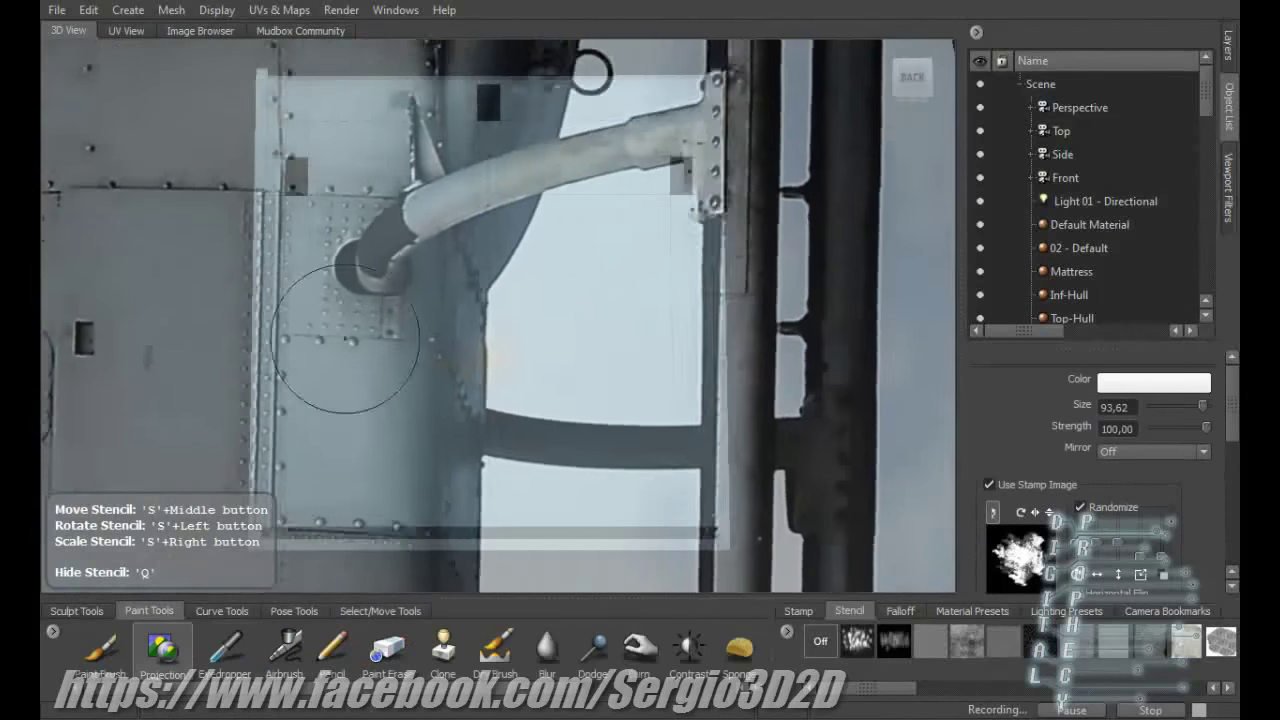
Project riveted strips along the rear ramp door's side edges, flipping the aircraft photo stencil vertically where needed.
key(q)
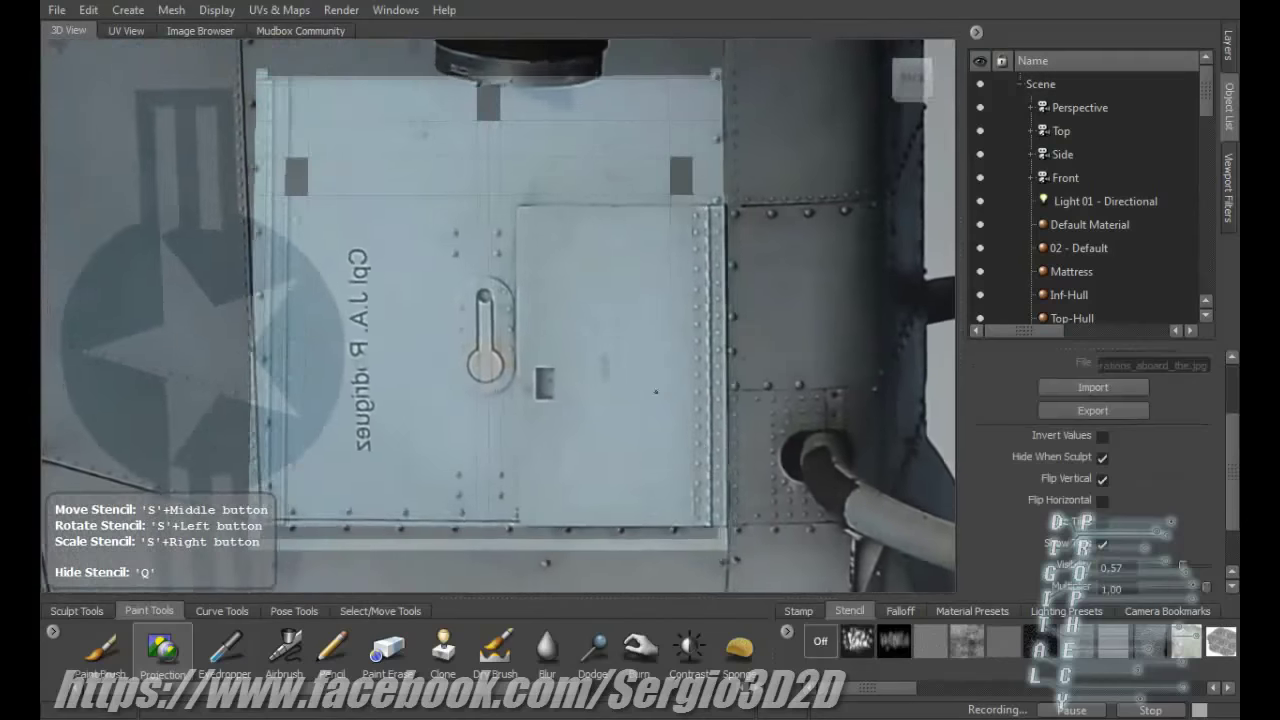
key(q)
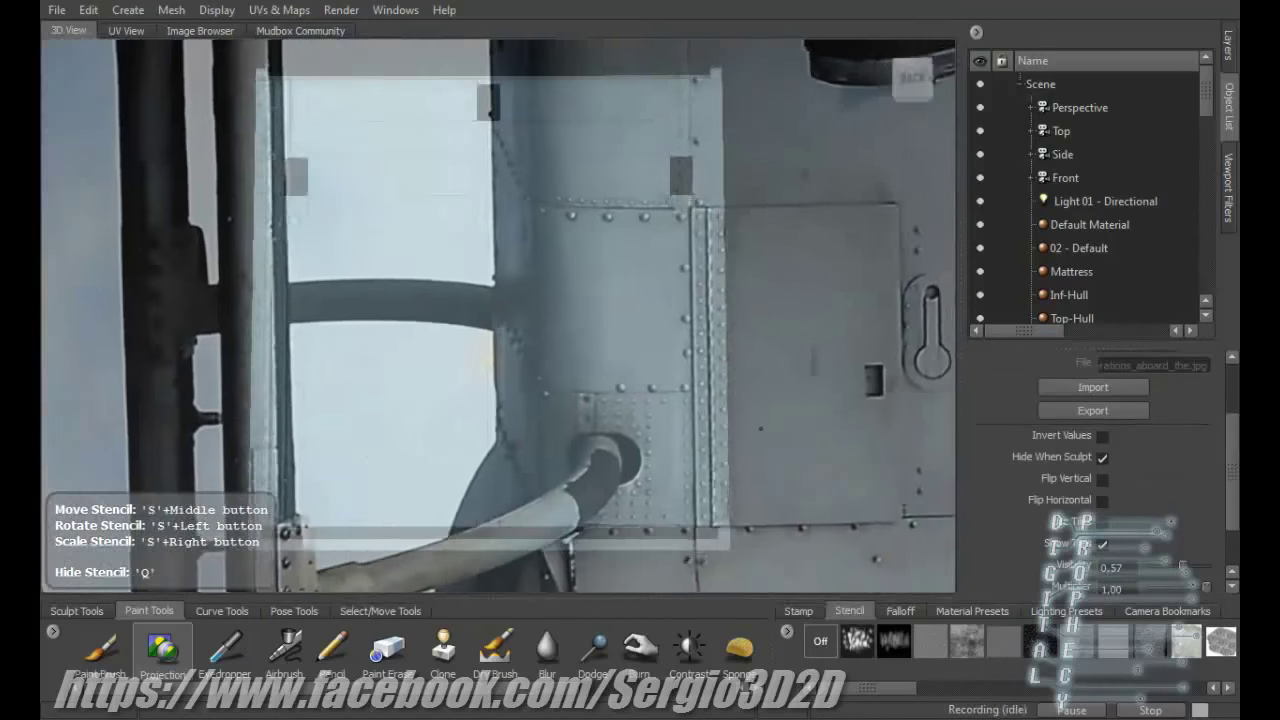
key(q)
Project a riveted seam along the hull edge beneath the two raised plates and touch up the adjoining deck with the Clone tool.
key(q)
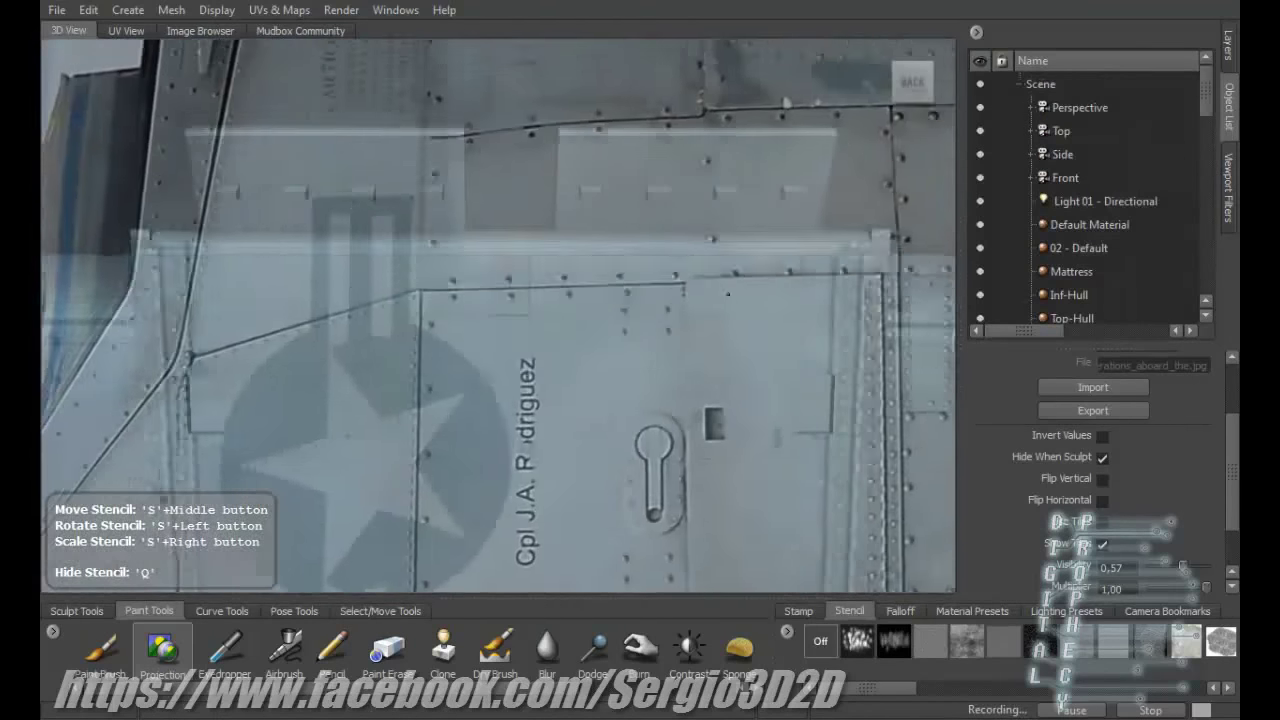
alt+drag(728, 294, 731, 278)
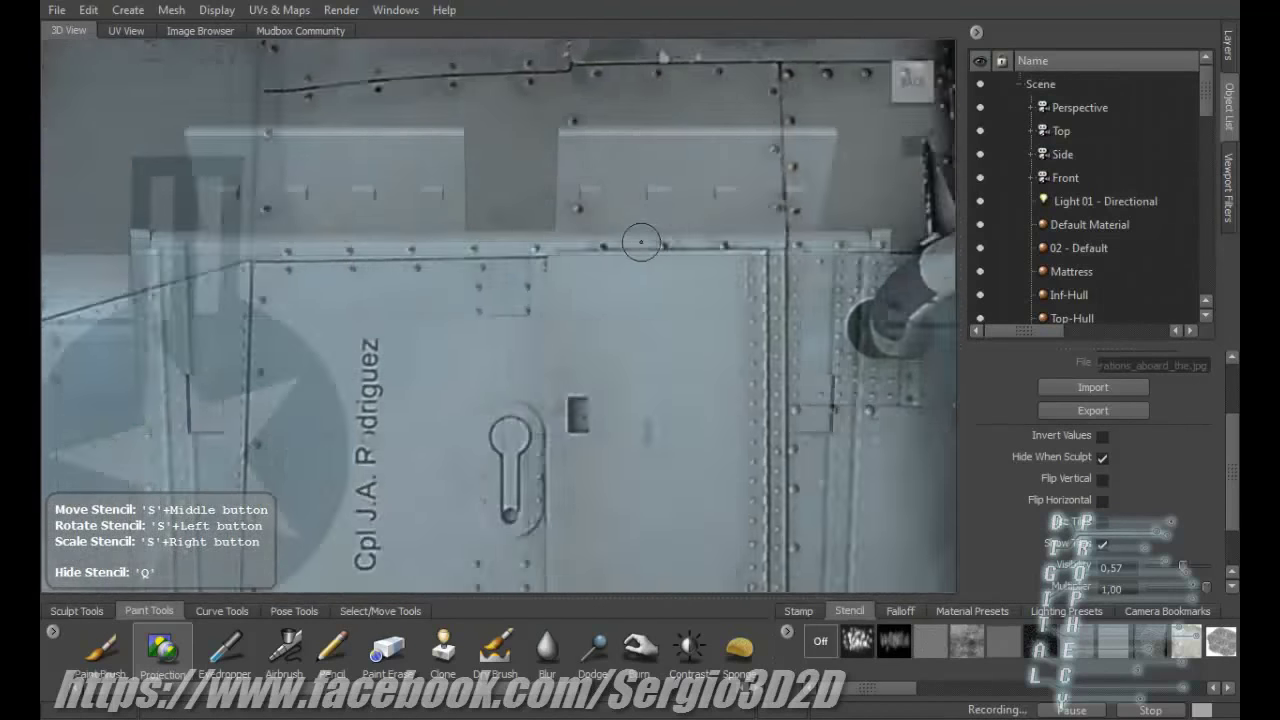
key(c)
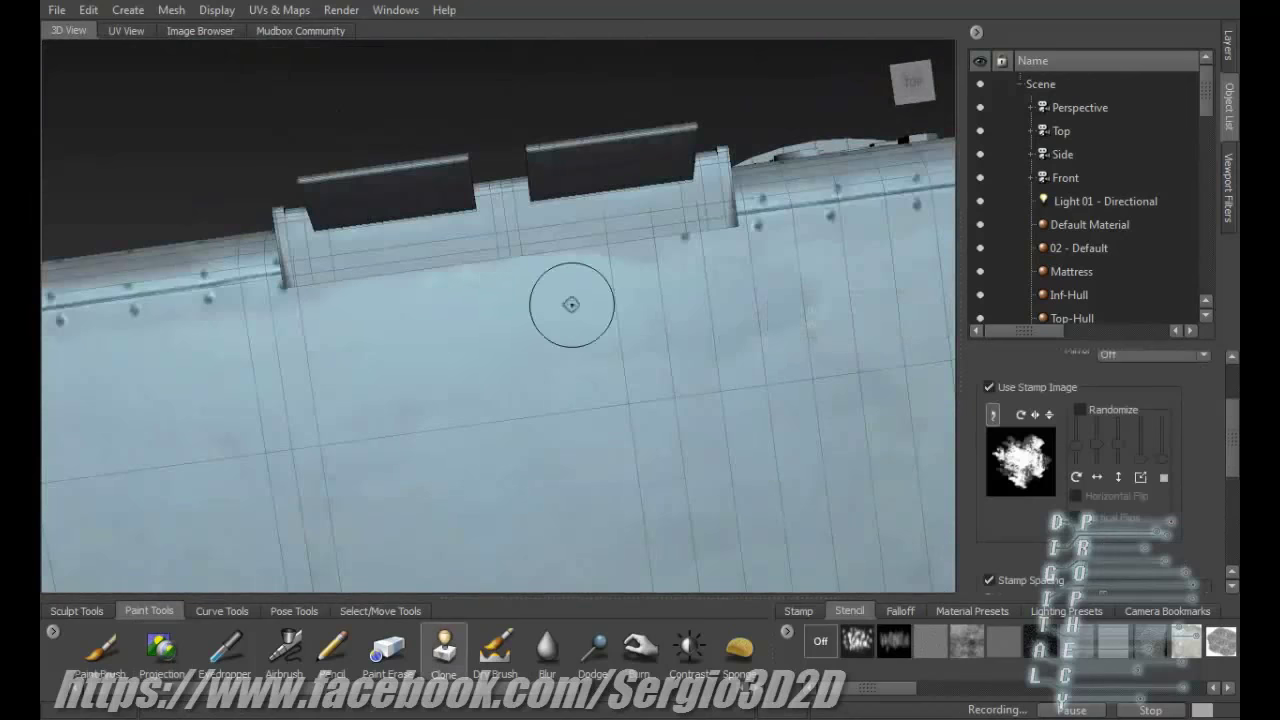
Project vertical rivet rows and the keyhole-shaped latch detail onto the rear ramp door.
key(q)
key(p)
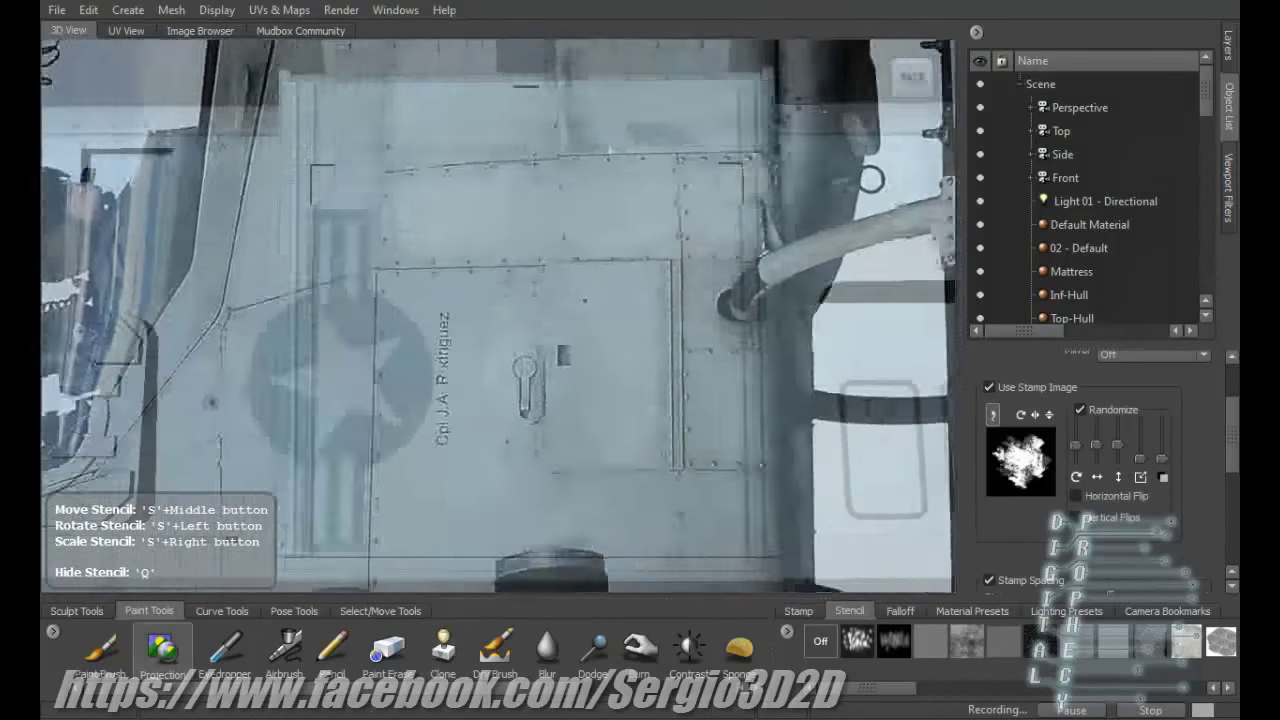
key(q)
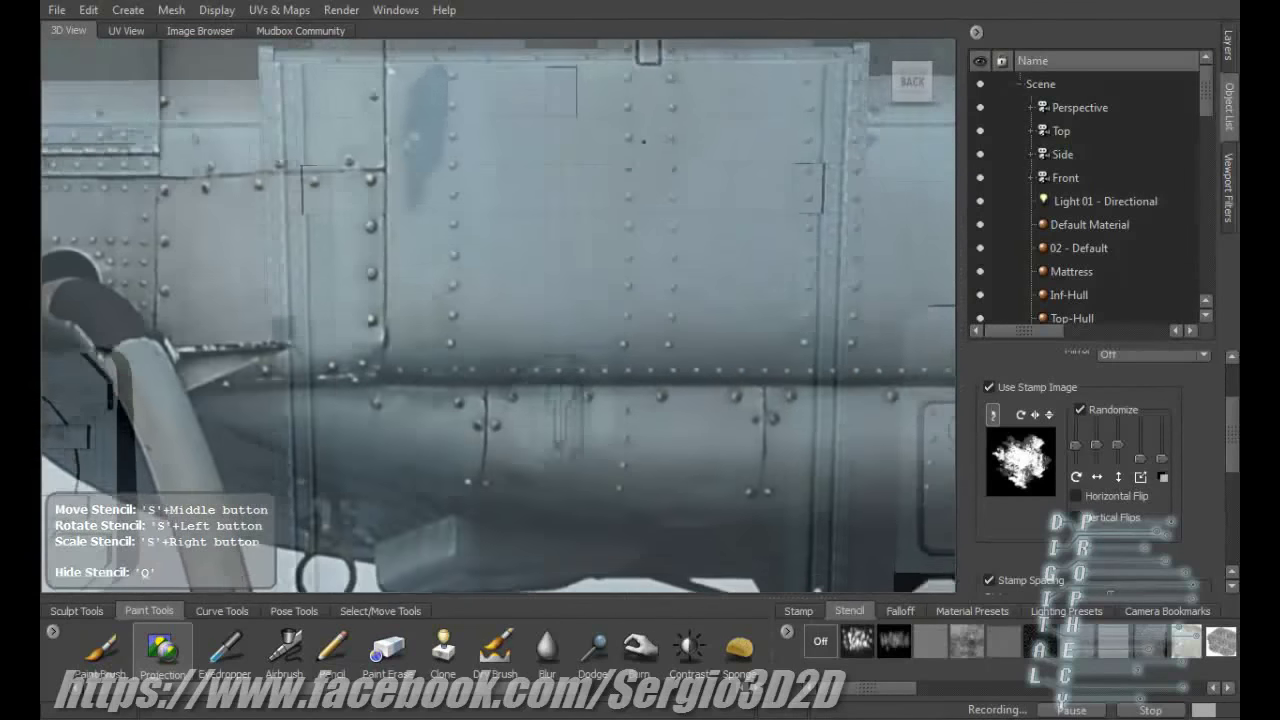
key(q)
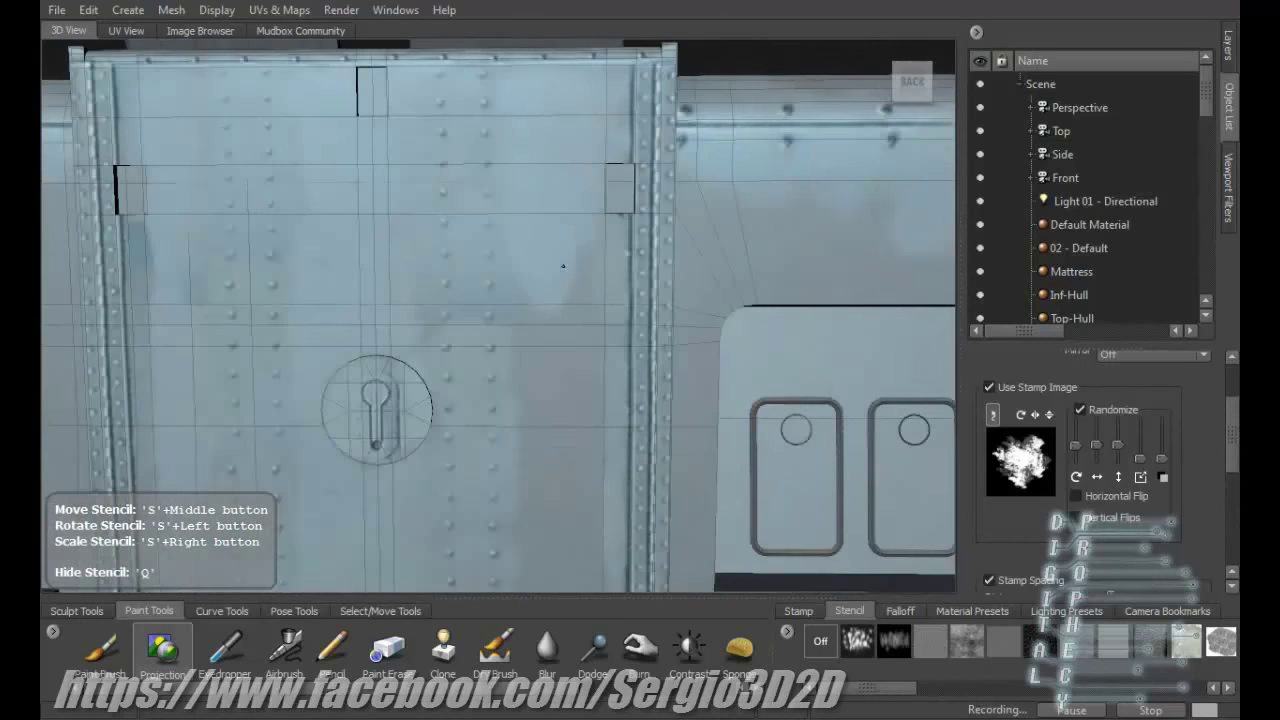
key(q)
Project vertical riveted seams and rivet rows onto the rear hull wall around its openings, mirrored across X.
key(q)
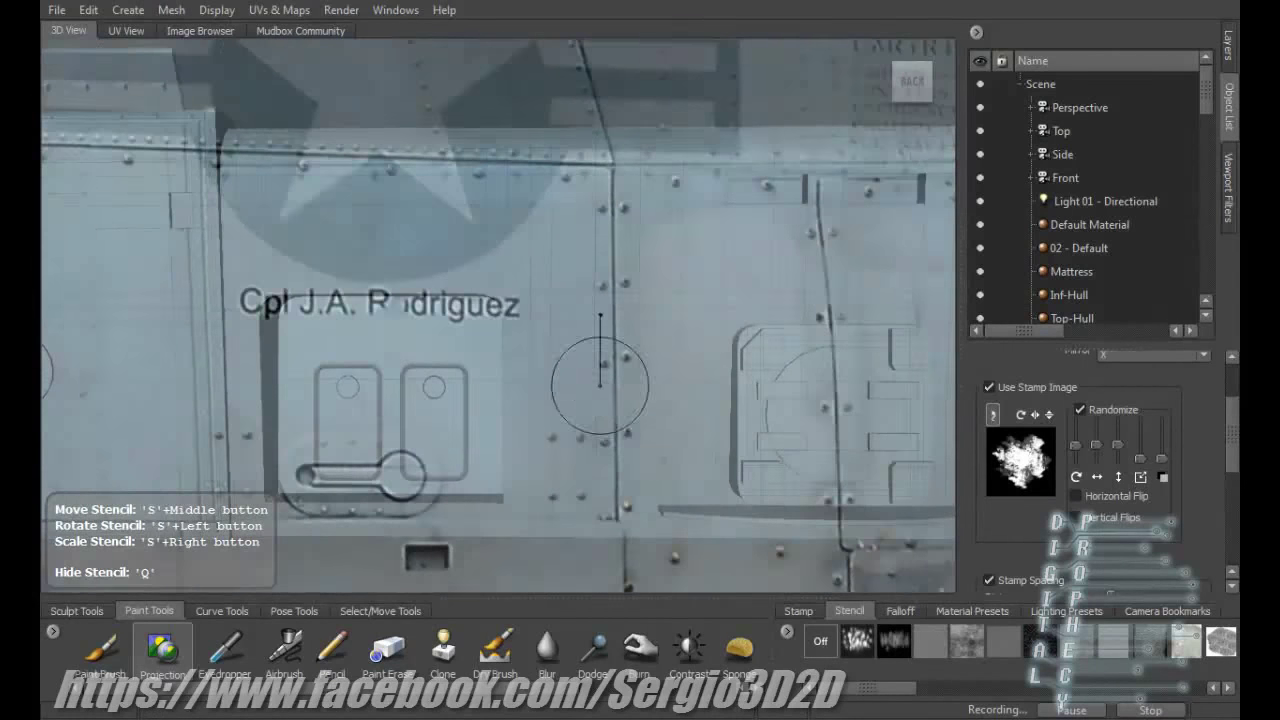
key(q)
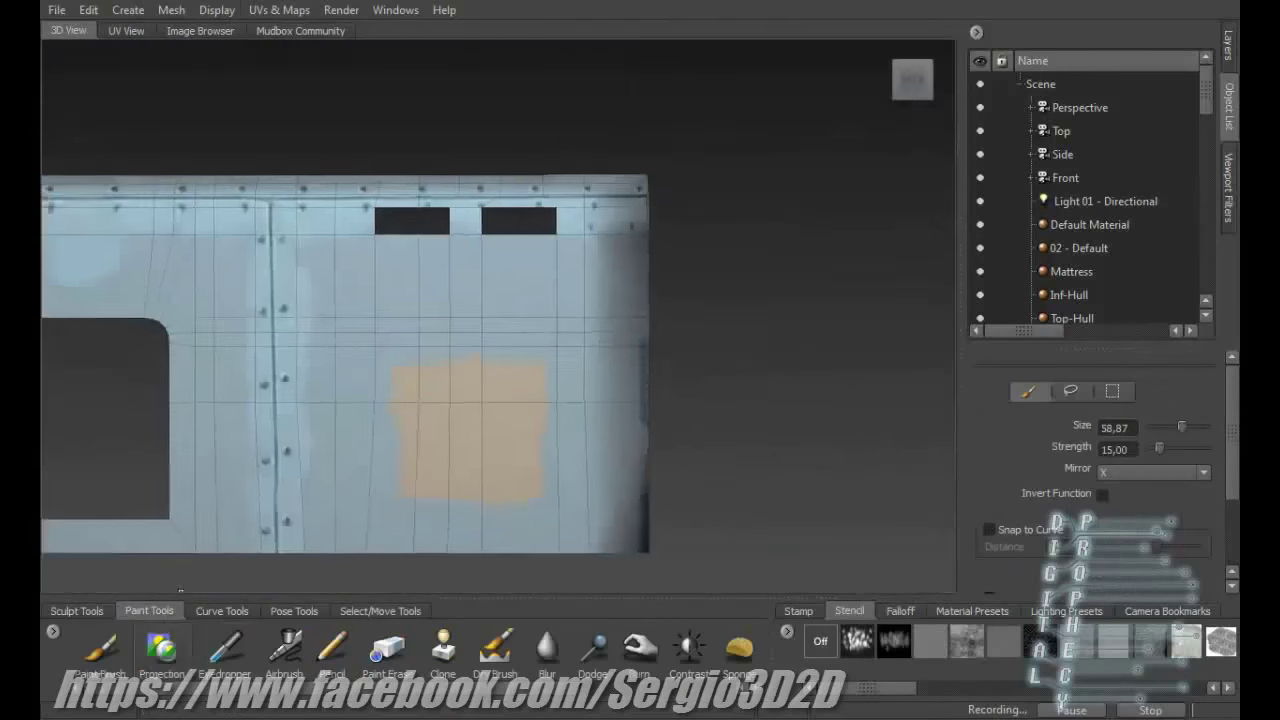
key(q)
key(q)
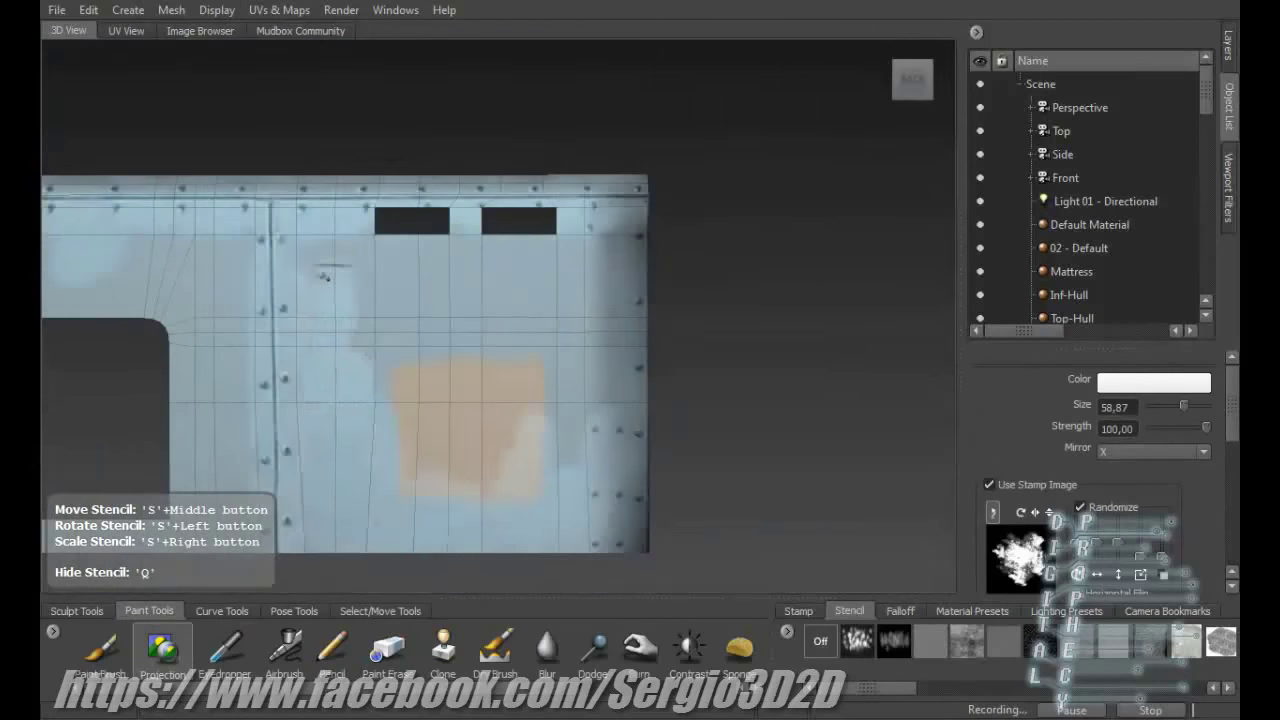
key(q)
key(q)
key(q)
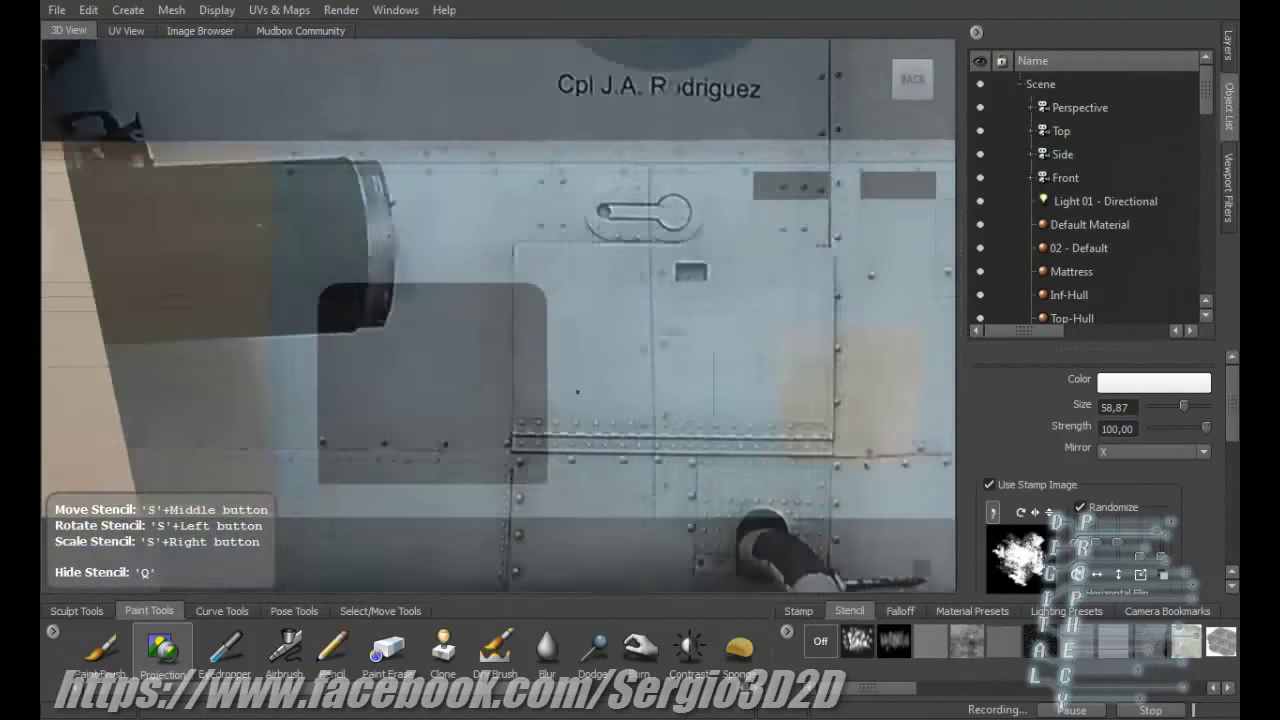
Project weathered metal onto the two recessed doors with portholes in the rear hull wall.
key(q)
key(q)
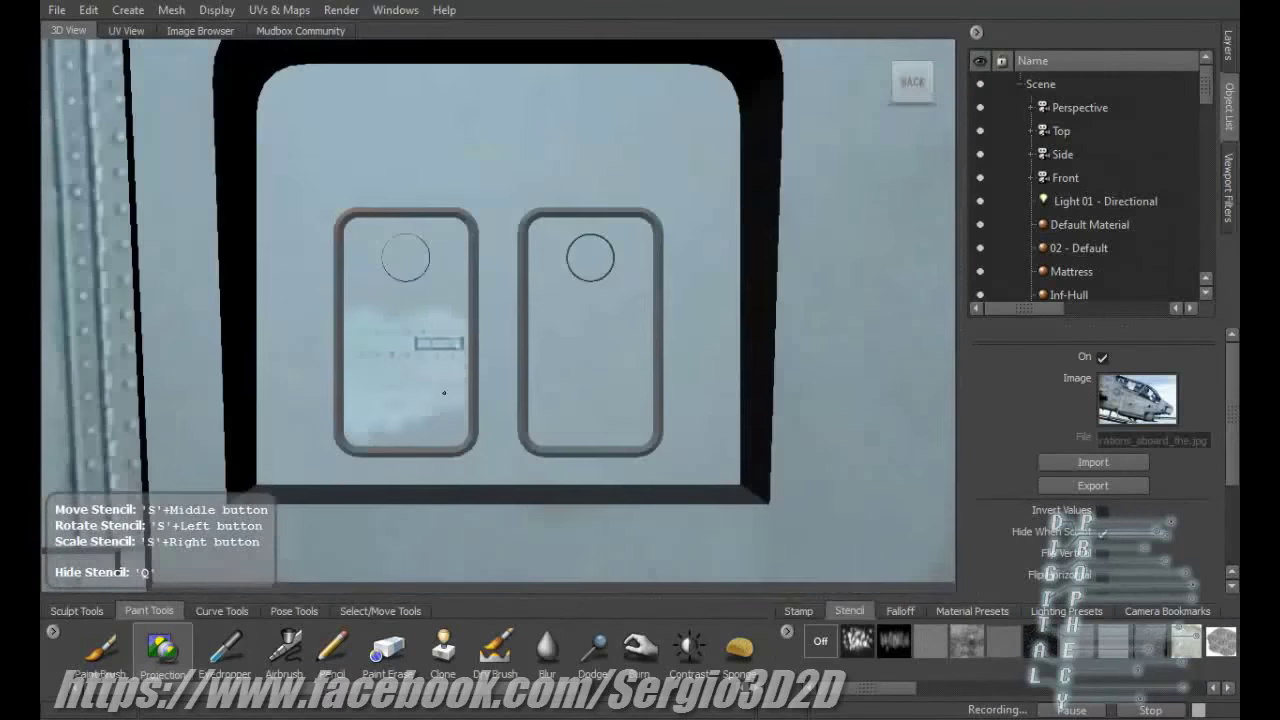
key(q)
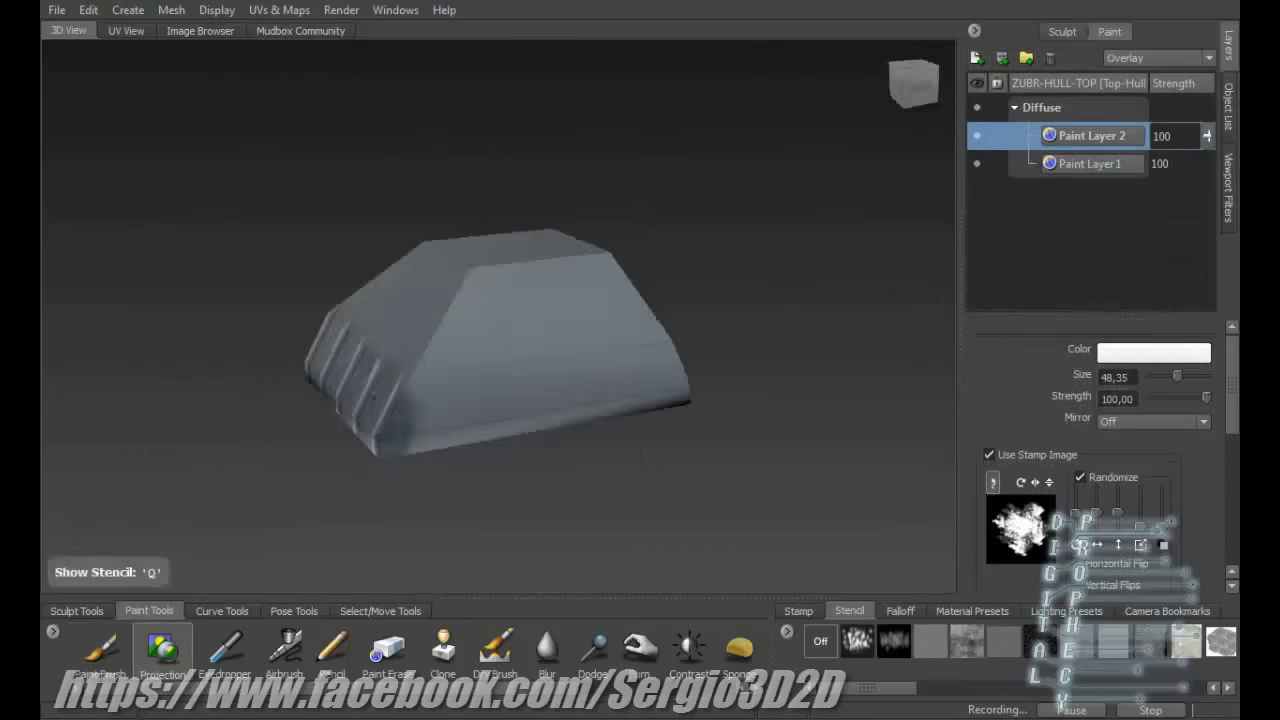
Project crosswise riveted seams onto the long tapered surface and weathered metal around the command bridge's windows.
key(q)
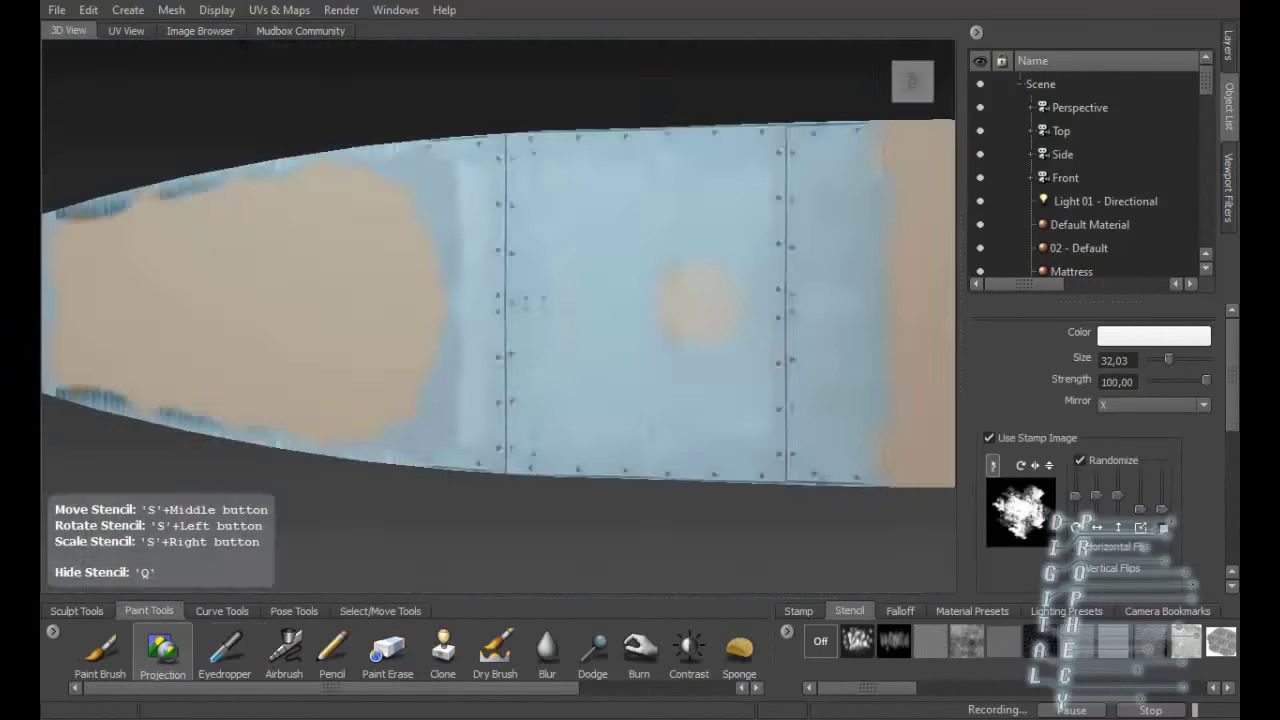
key(q)
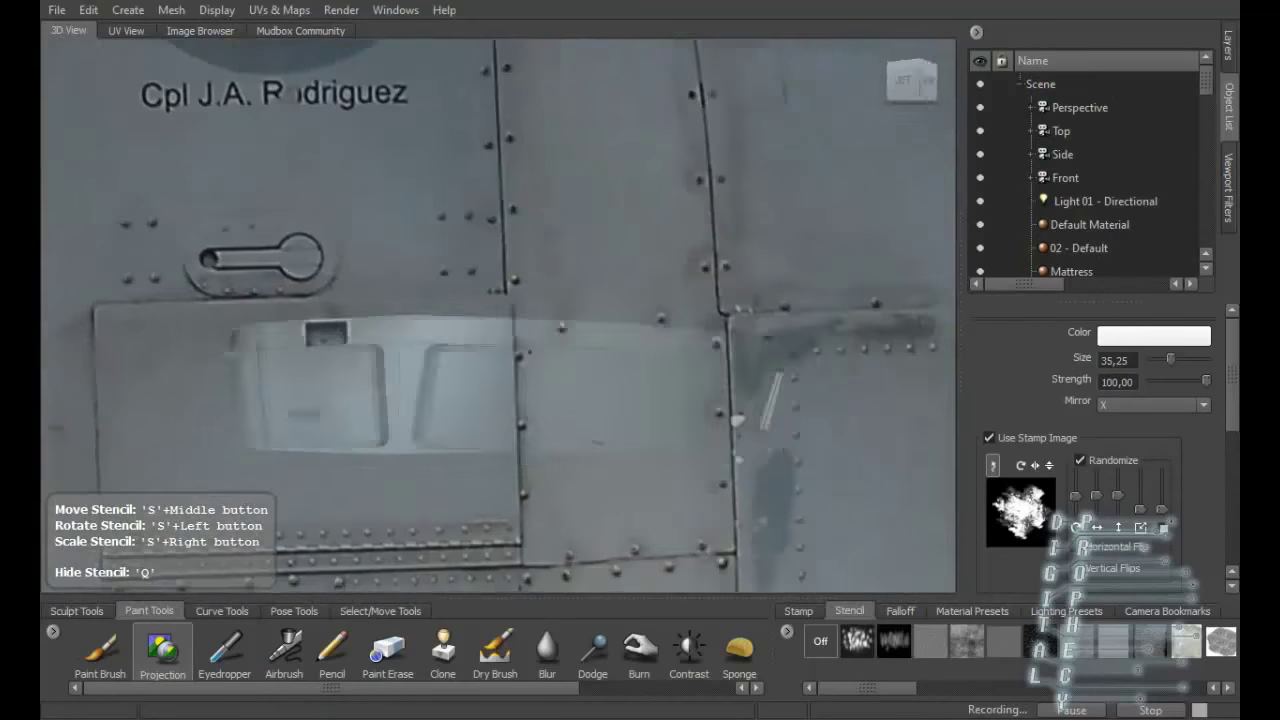
key(q)
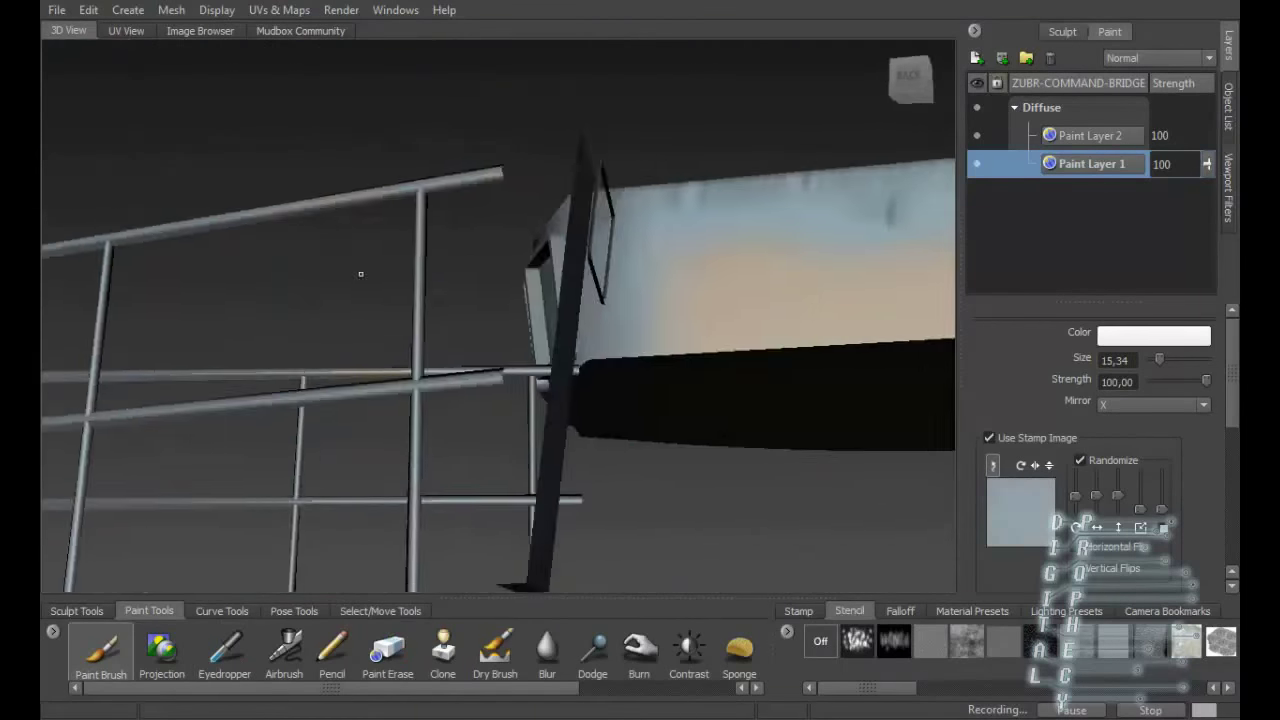
Project a horizontal riveted seam above the command bridge's lower side door and a vertical one beside it on Paint Layer 2.
alt+drag(357, 277, 623, 343)
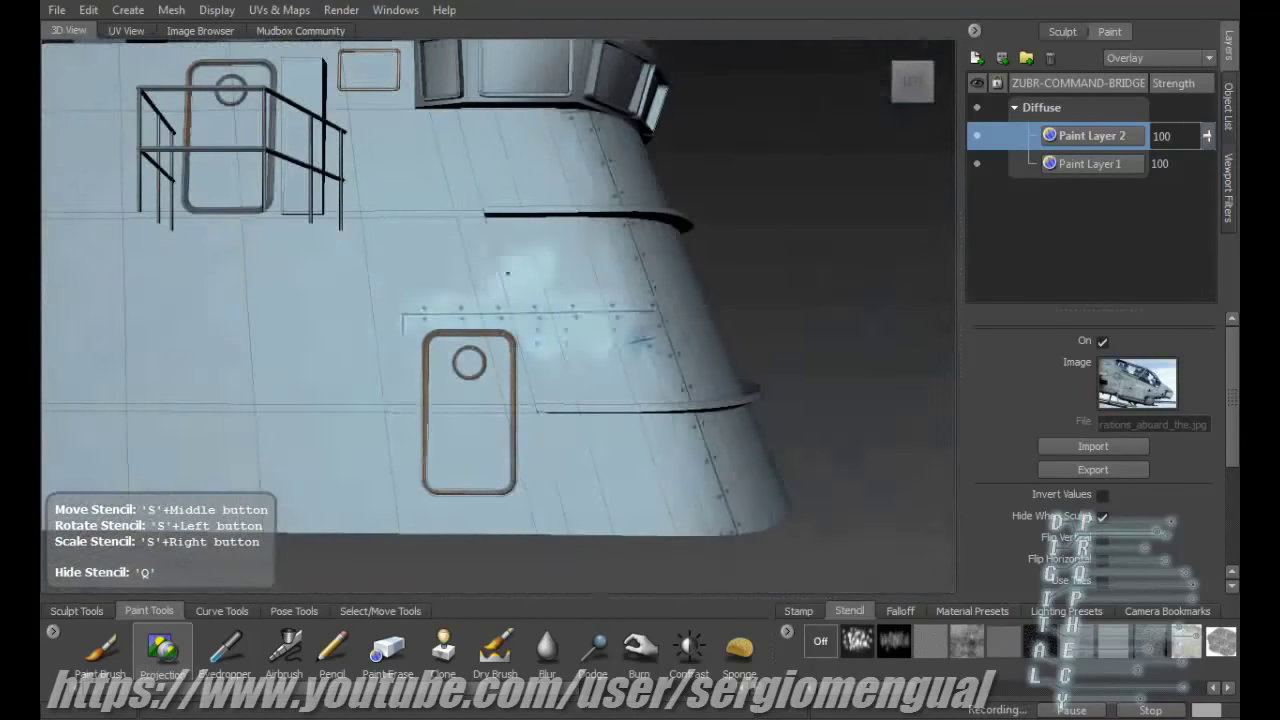
mouse_move(507, 272)
mouse_down()
mouse_move(607, 286)
mouse_move(613, 358)
mouse_up()
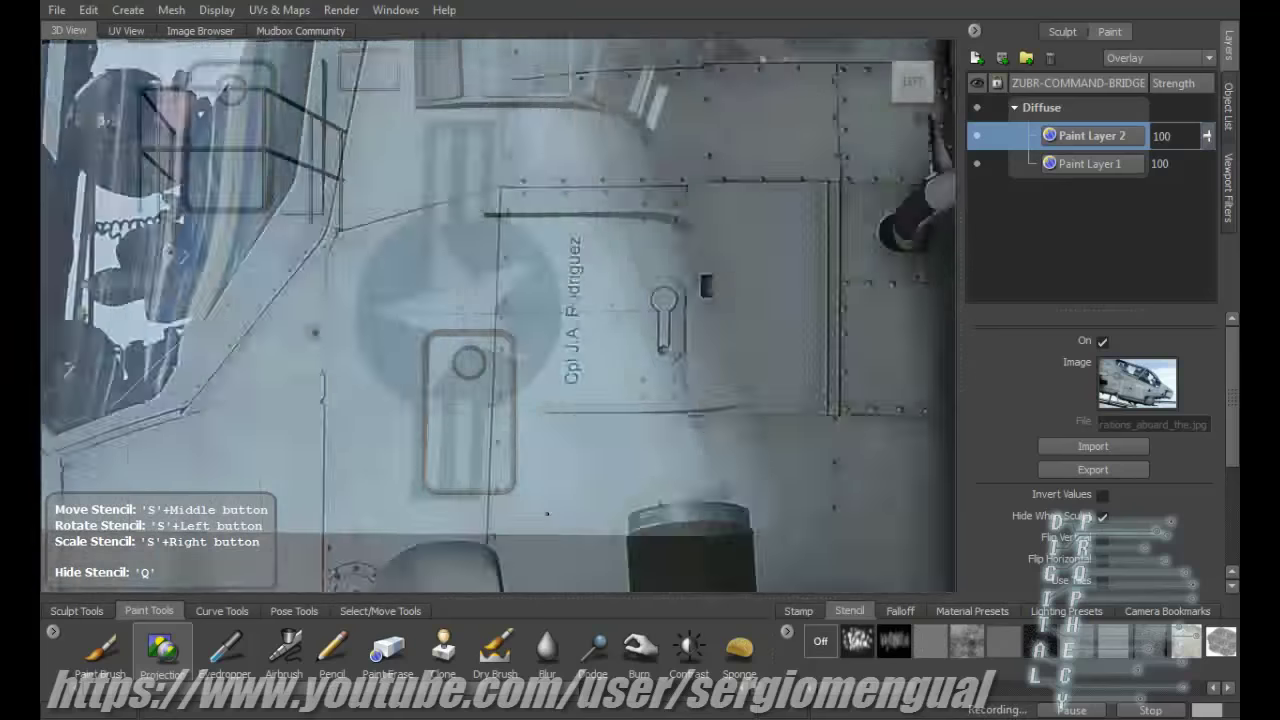
key(q)
key(q)
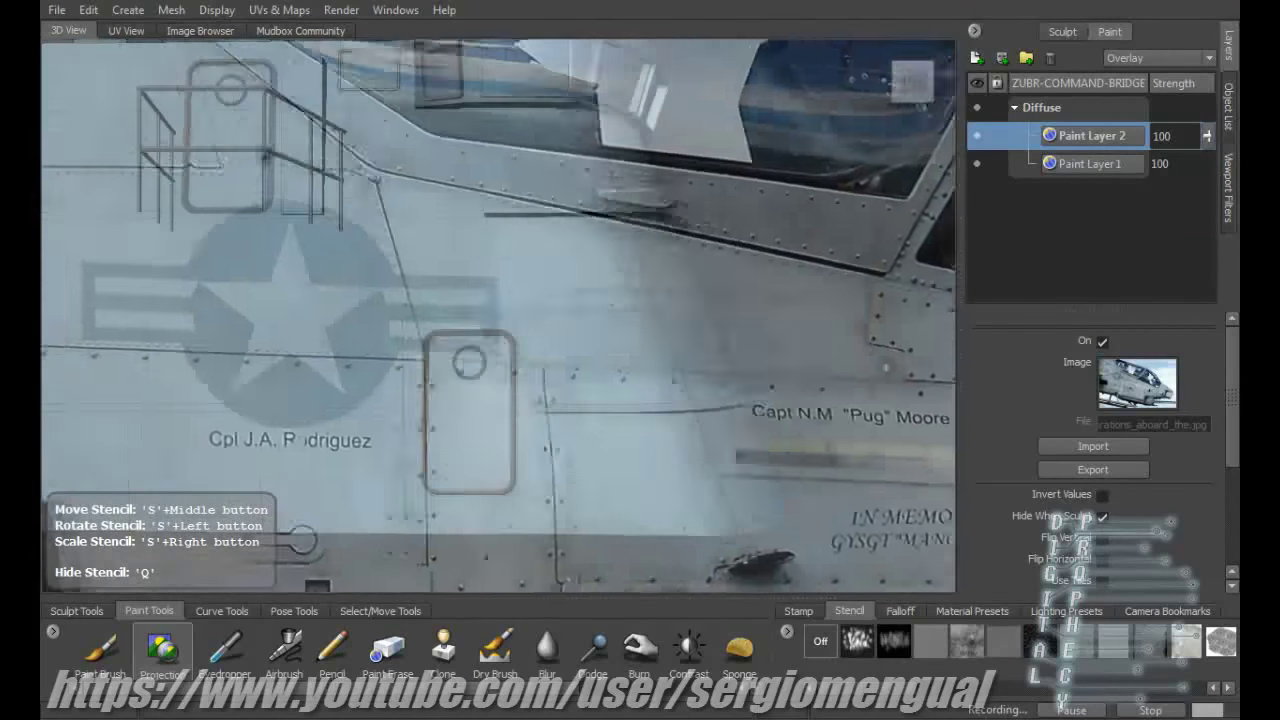
middle_drag(500, 400, 470, 266)
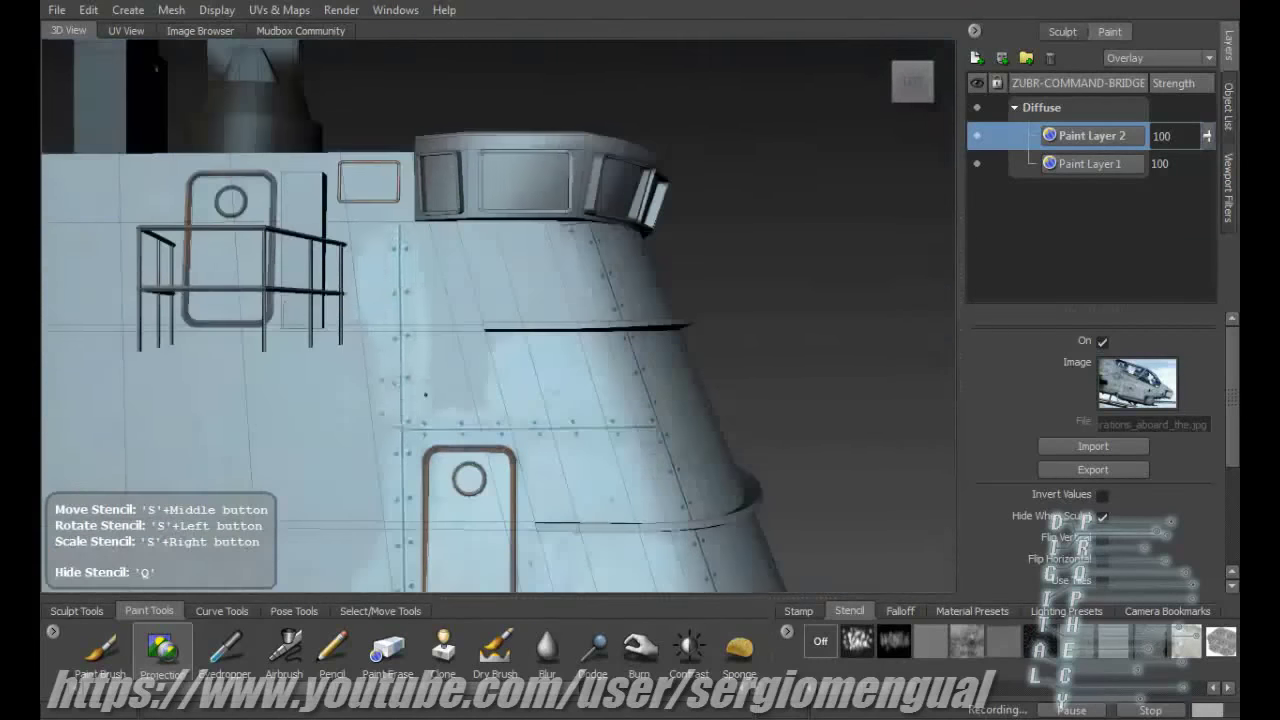
key(q)
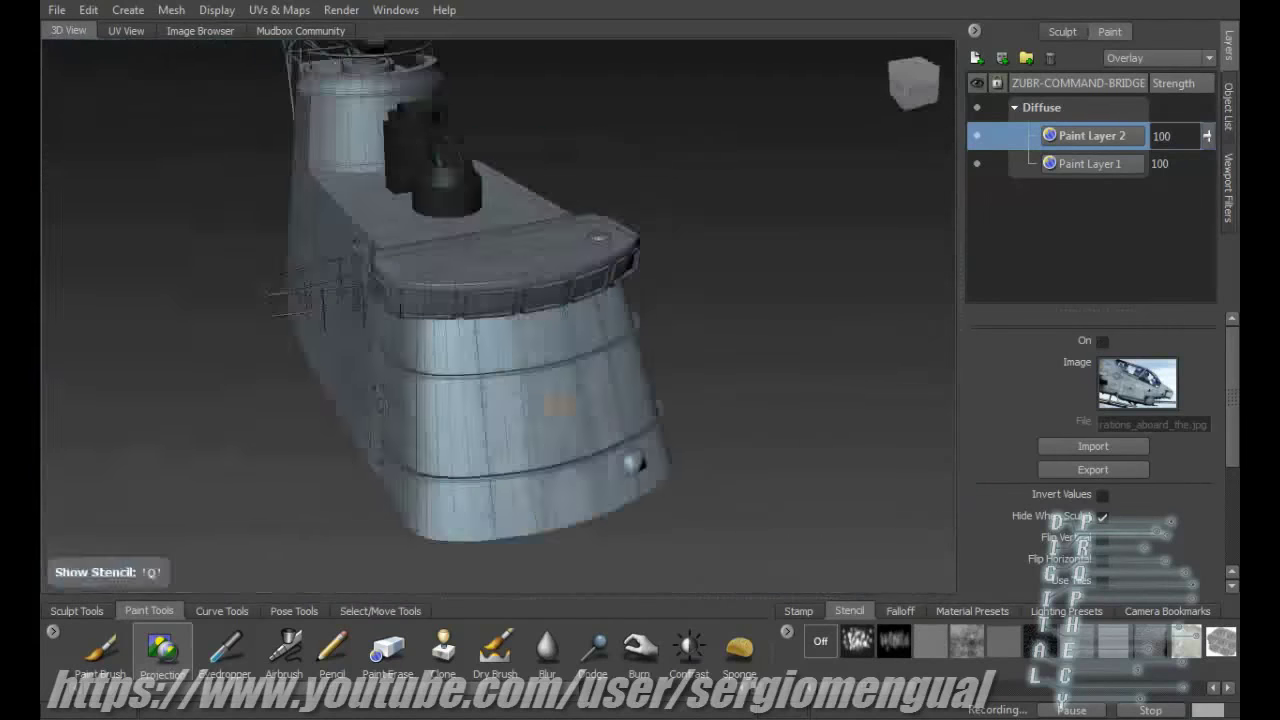
Project riveted seams around the command bridge's side balcony and down the wall below it, realigning the photo stencil.
key(q)
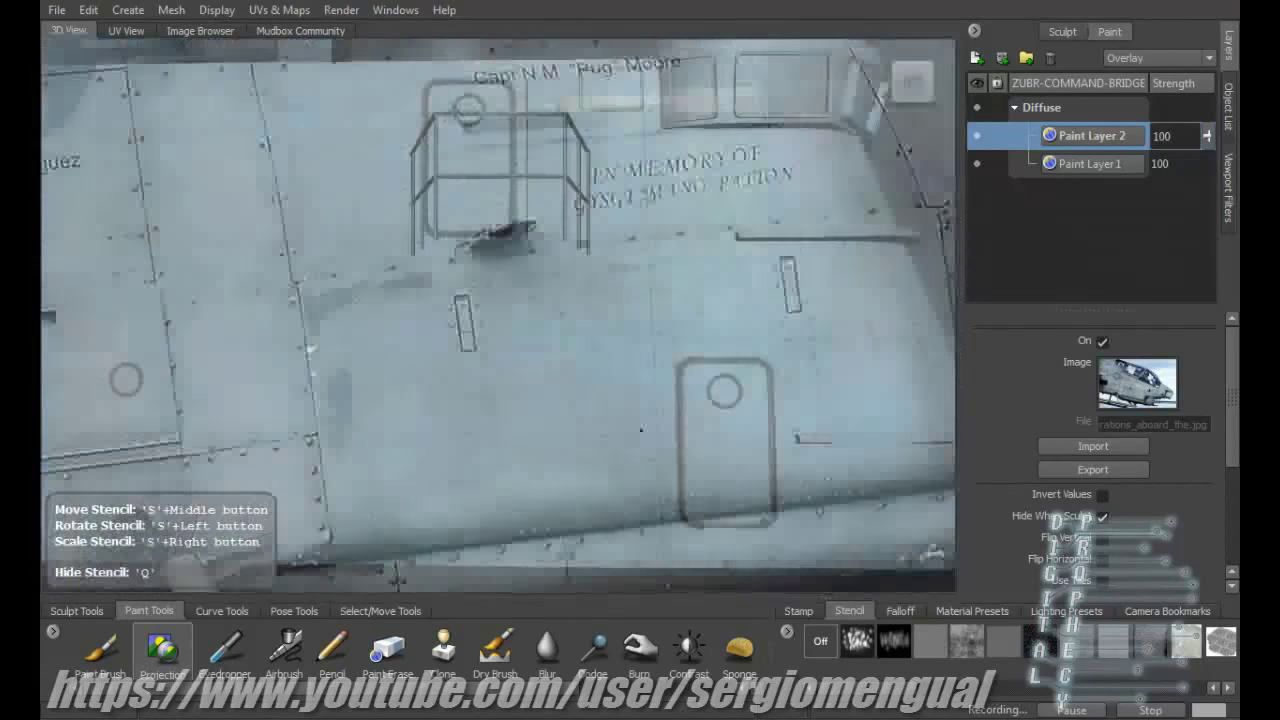
click(1228, 100)
middle_drag(600, 400, 683, 491)
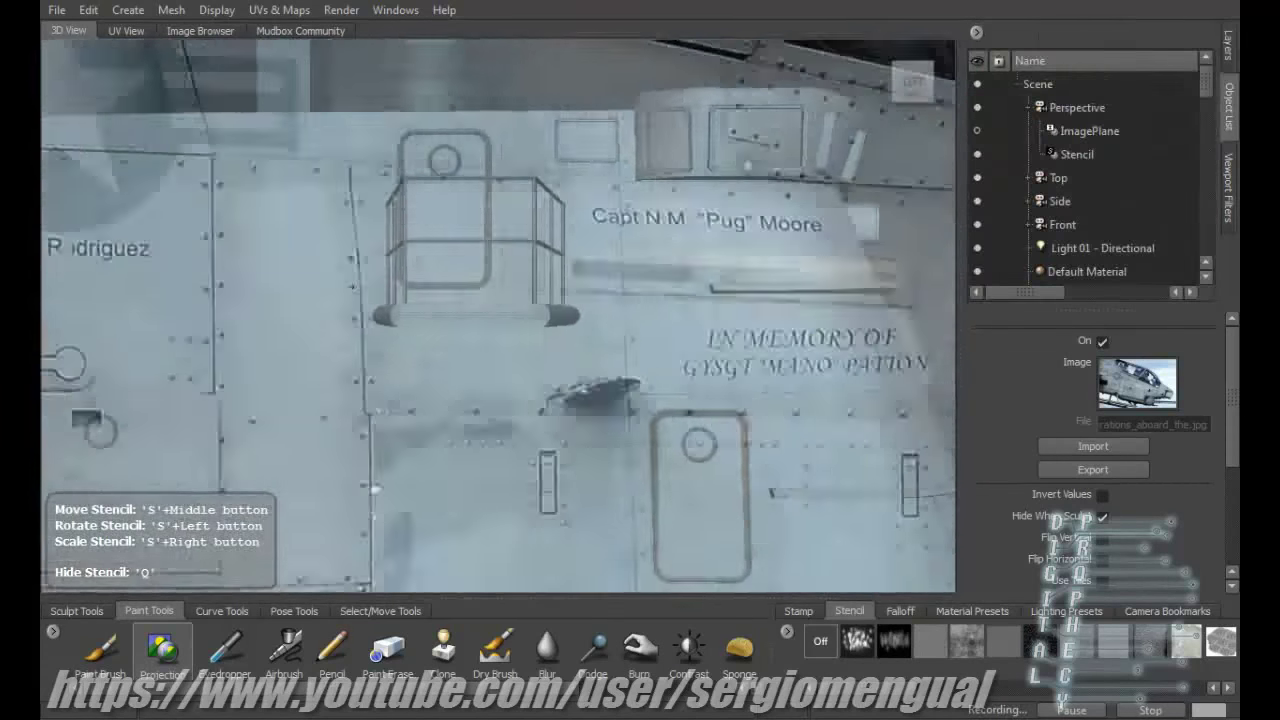
key(q)
key(q)
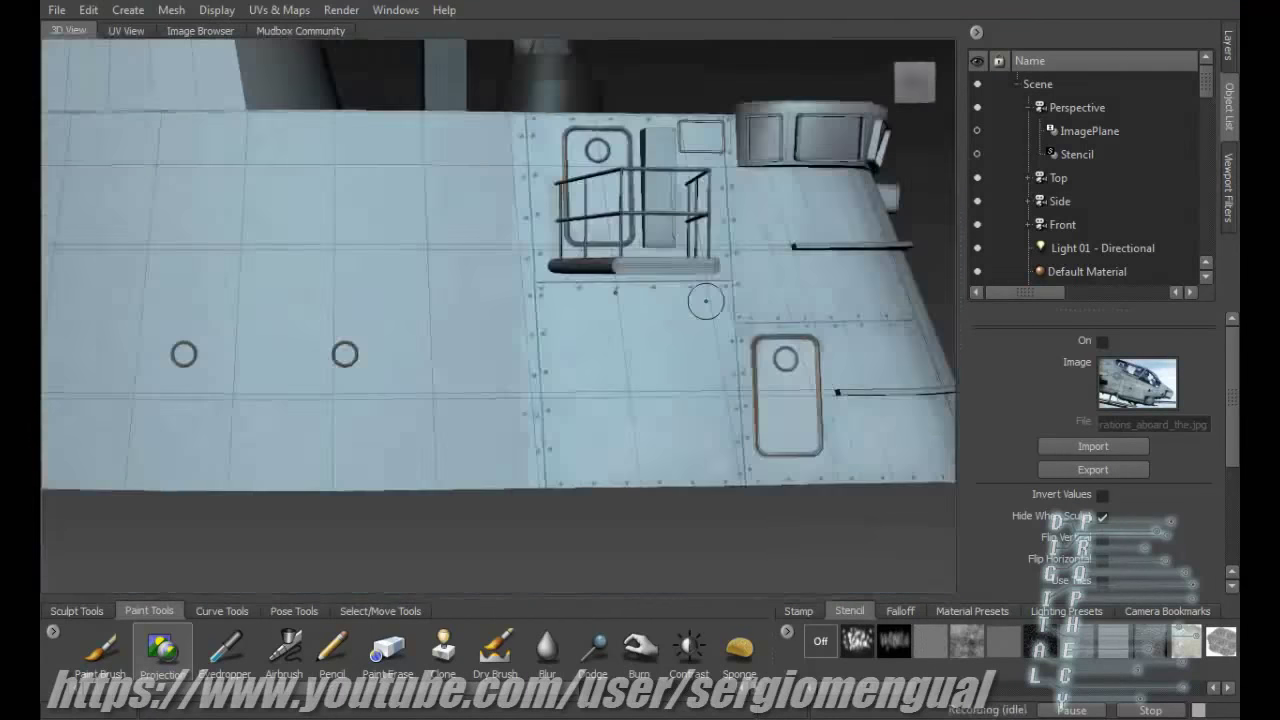
Project rivets along the edges of the tapered, round-ended surface and pick TREBUCHET-FONT.tif for the command bridge's Decals layer.
key(q)
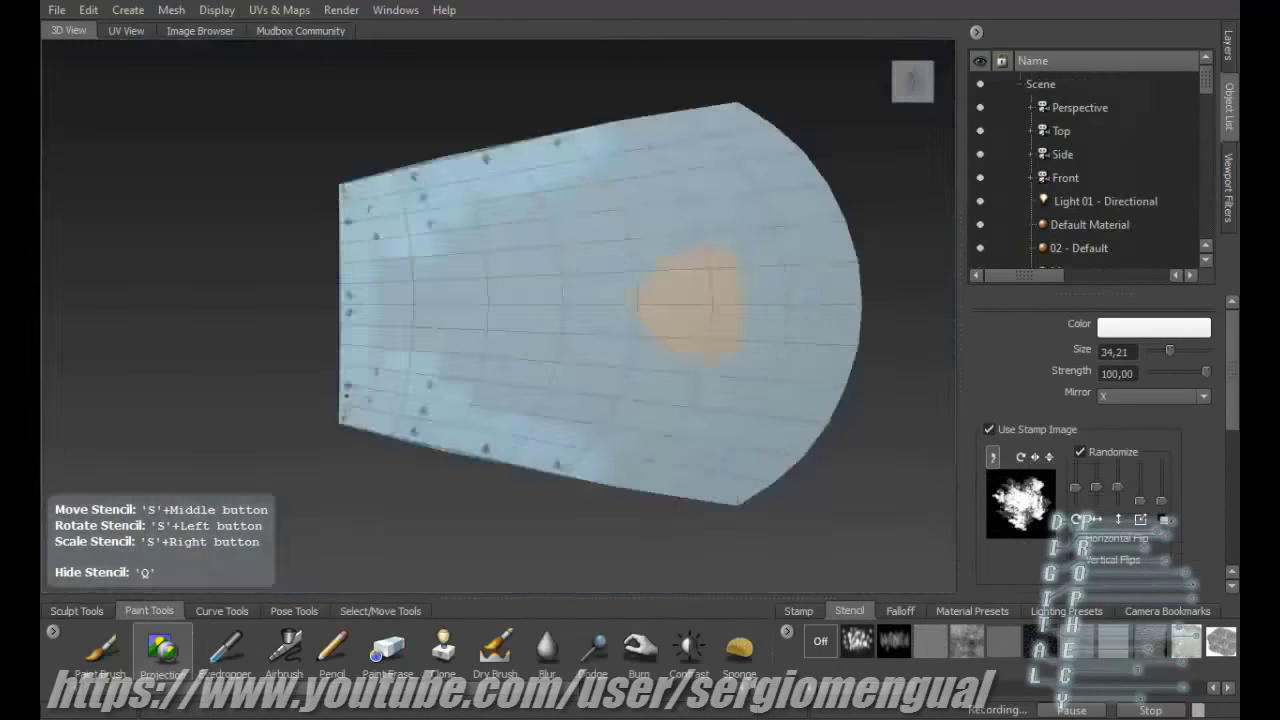
key(q)
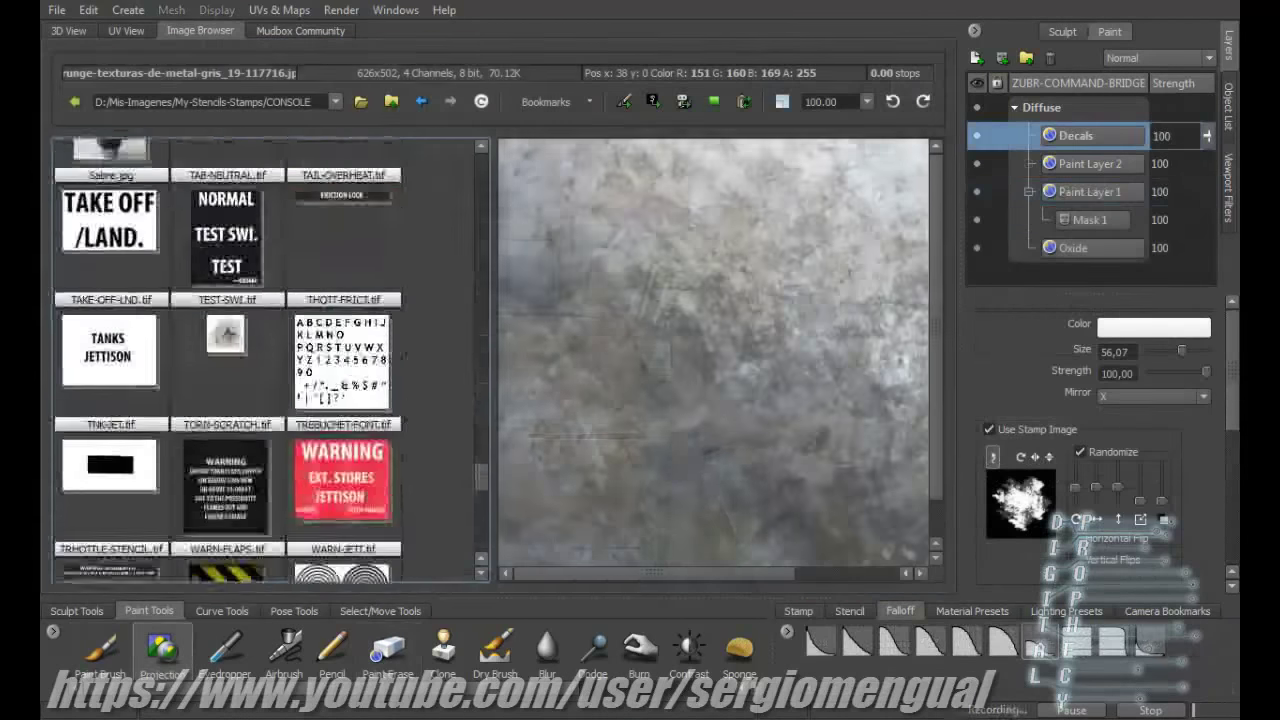
click(343, 345)
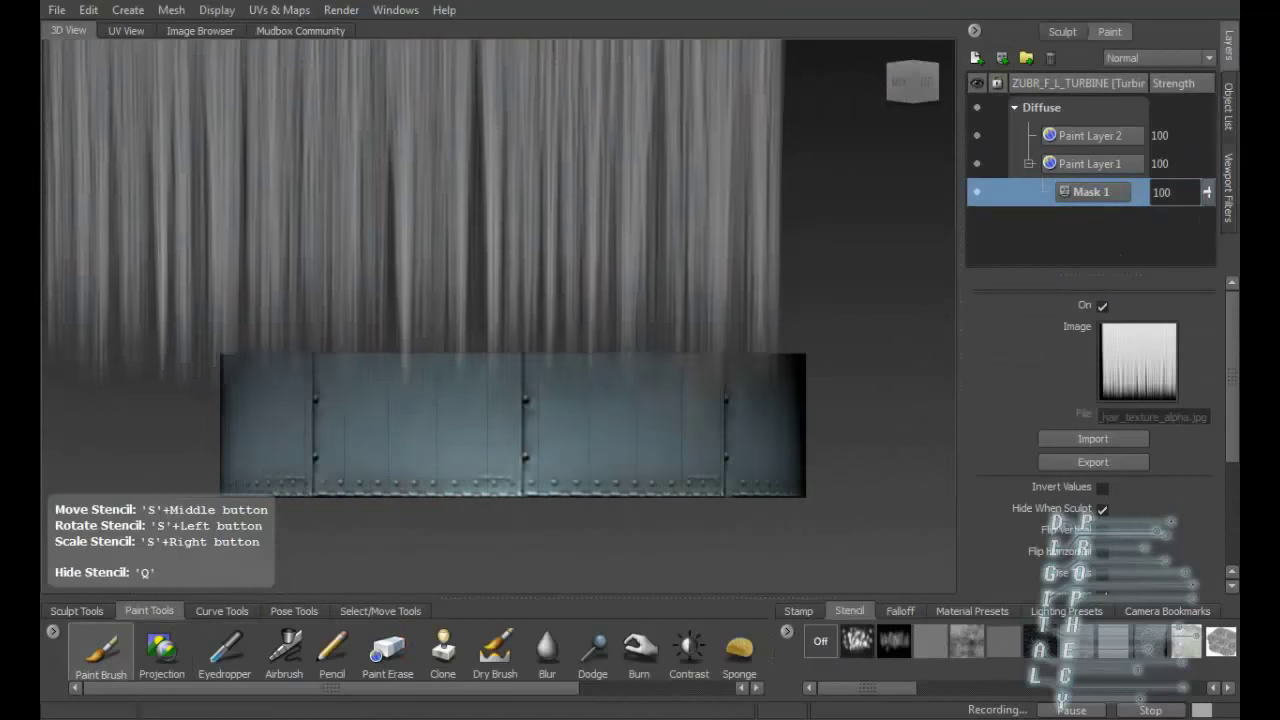
Paint streaked wear onto the turbine's riveted panel on Mask 1 using the hair_texture_alpha.jpg stencil.
key(q)
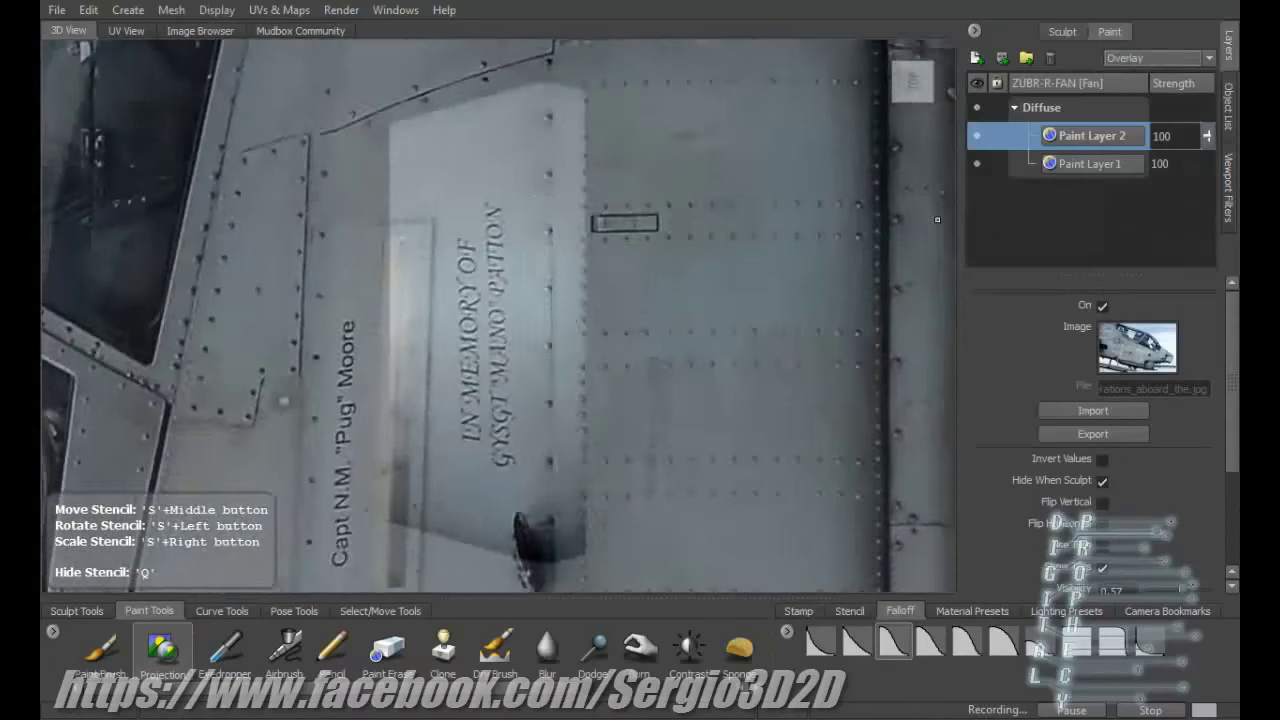
Project photo rivets and seams onto the fan's blades and across its tapered body on Paint Layer 2, mirrored with LocalY.
mouse_move(560, 200)
alt+middle_down()
mouse_move(571, 271)
mouse_move(545, 388)
alt+middle_up()
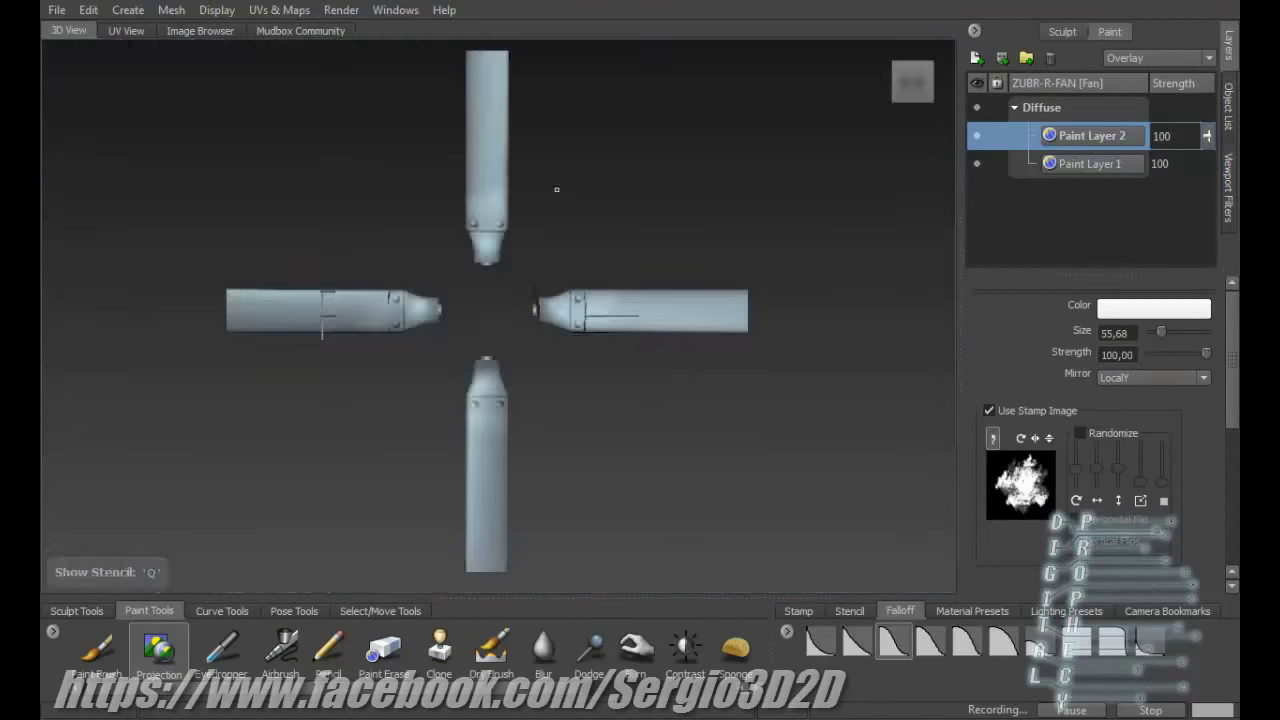
key(q)
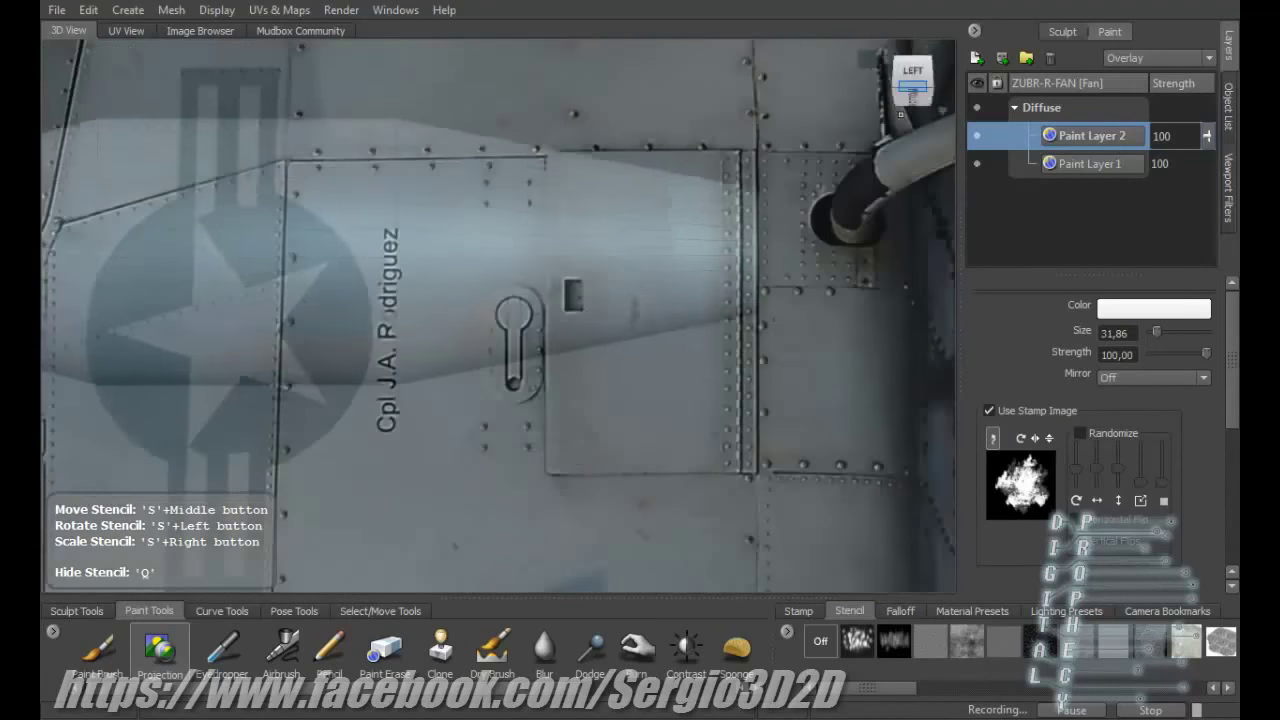
key(q)
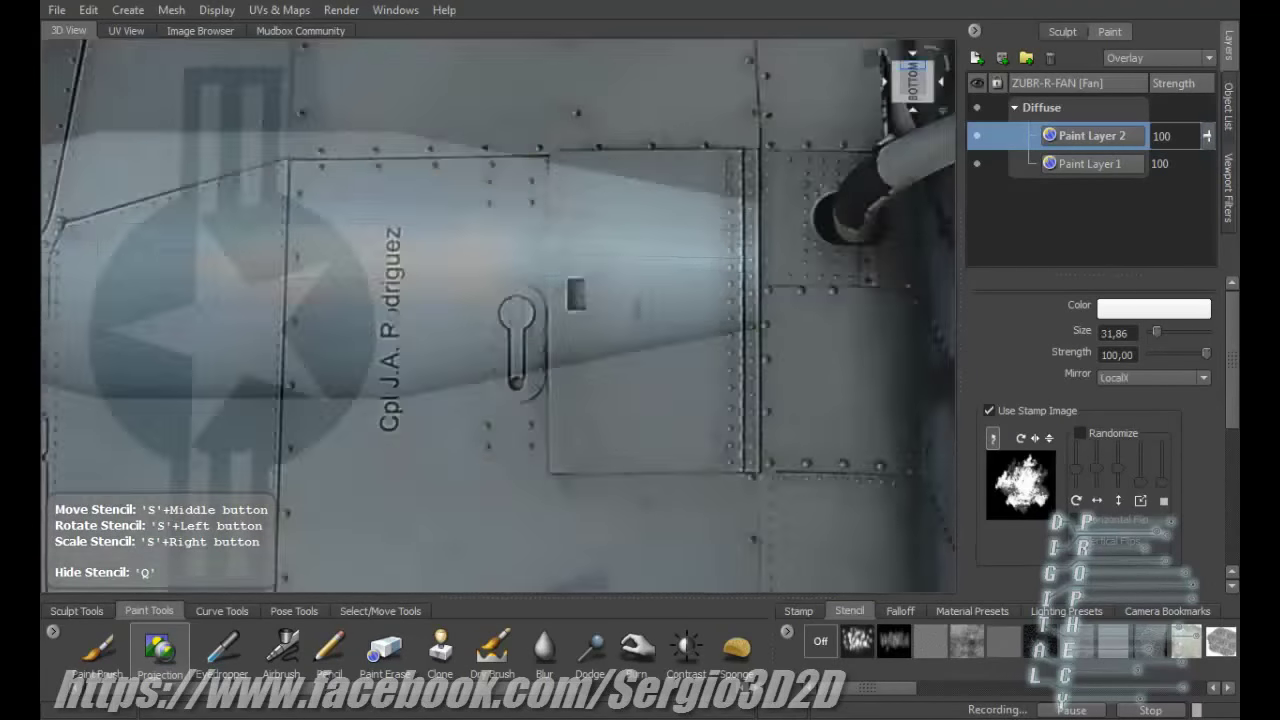
middle_drag(651, 368, 548, 485)
drag(548, 485, 600, 300)
key(q)
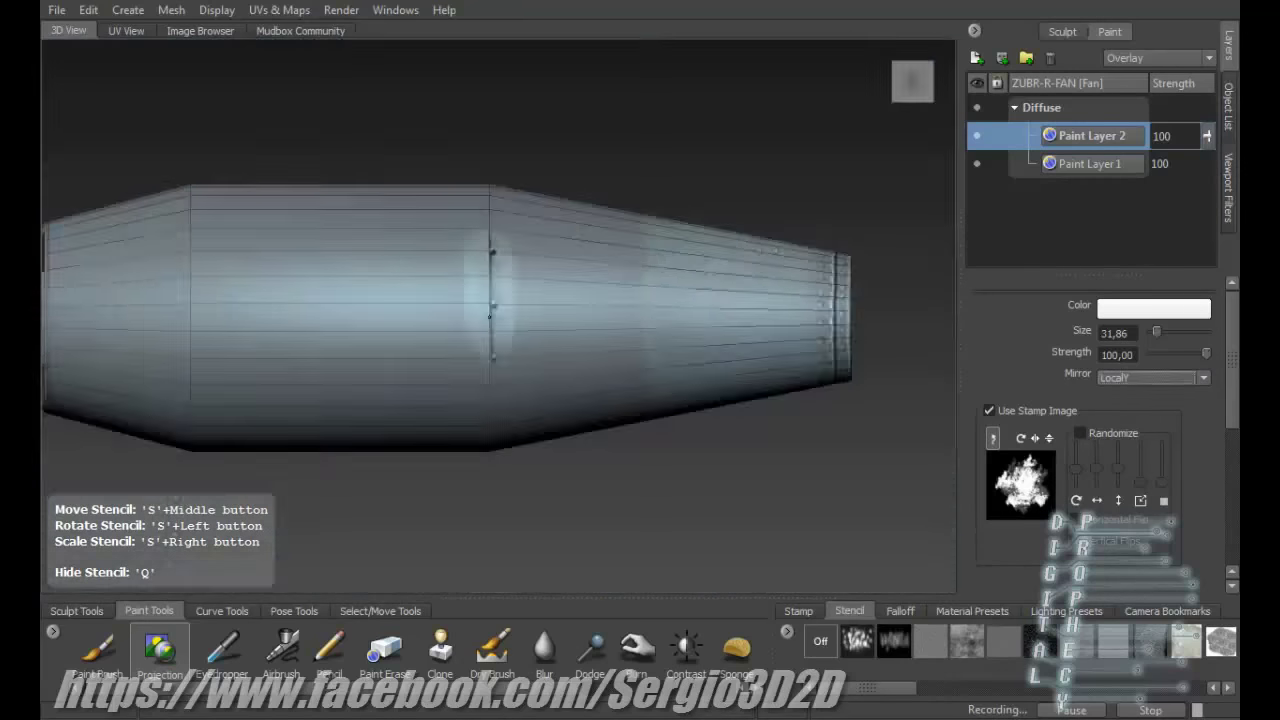
Project a riveted seam around the joint between the fan body's cylindrical section and its long taper, mirrored with LocalX.
key(q)
key(q)
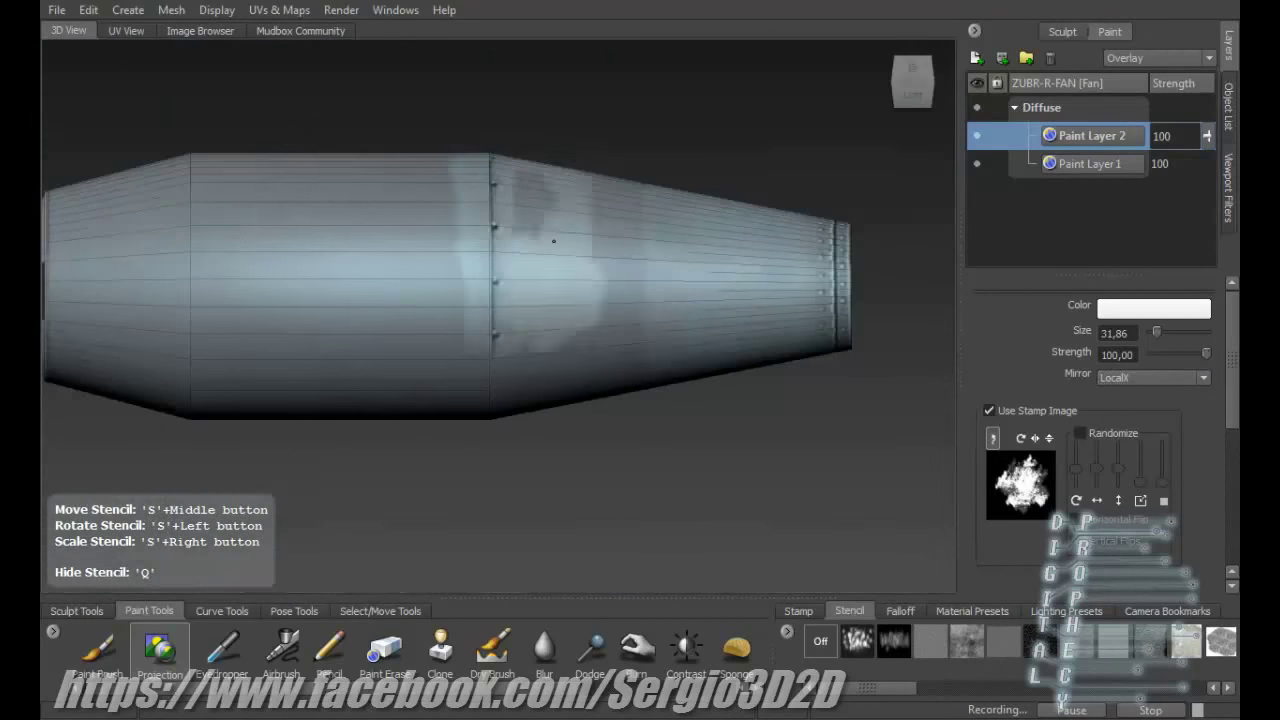
key(q)
key(q)
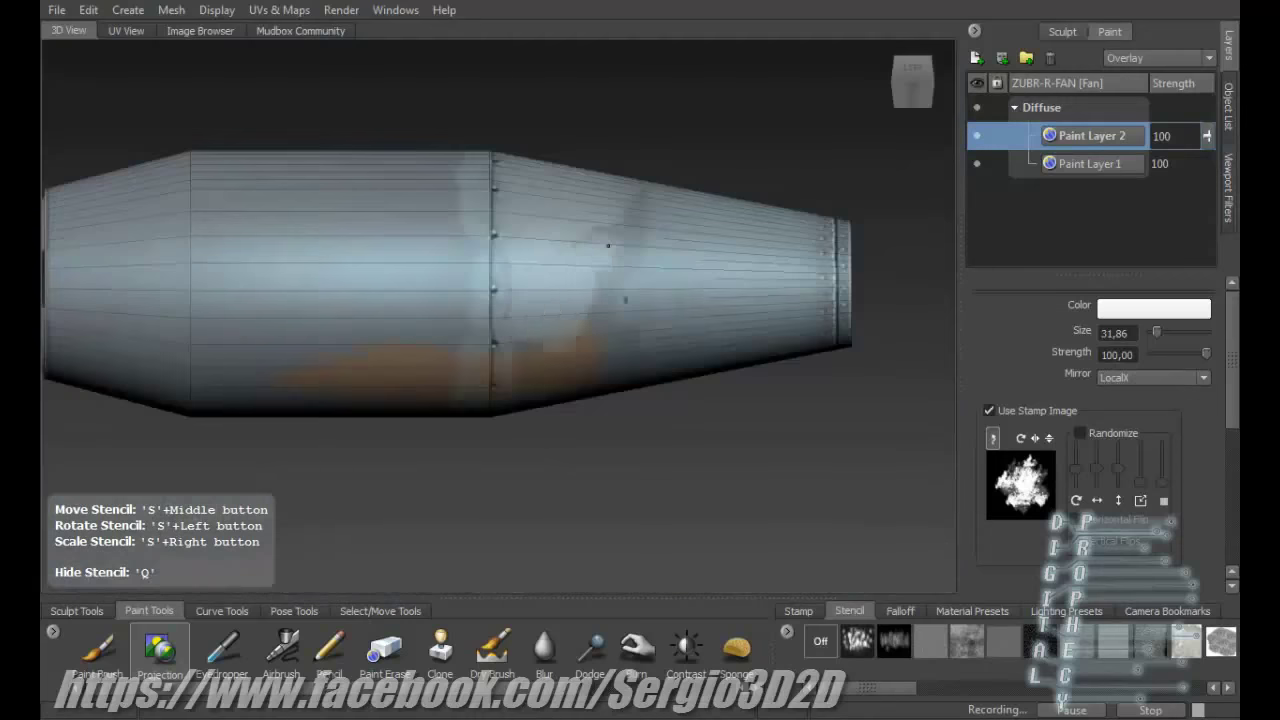
key(q)
Realign the photo stencil and project a riveted seam around the cylindrical section's other end, plus rivets on the adjoining panel.
middle_drag(532, 351, 541, 302)
key(q)
key(q)
key(q)
key(q)
key(q)
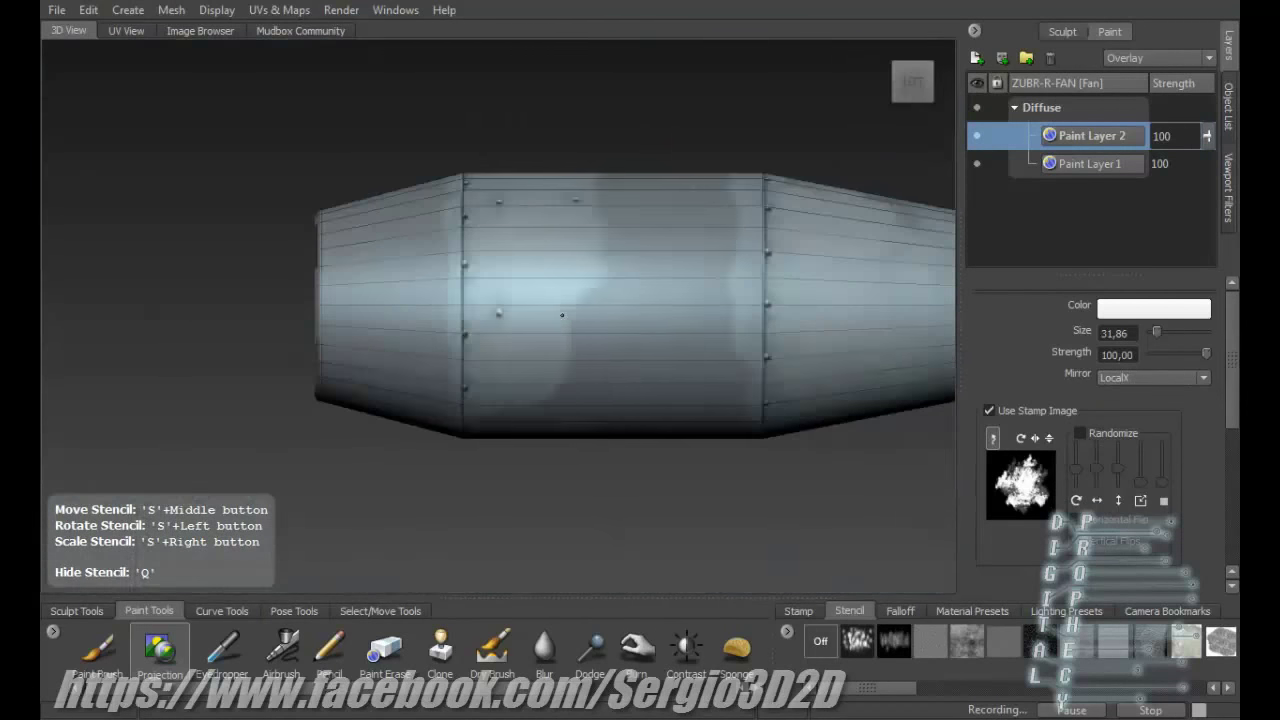
Project the photo's metal texture across the fan body's cylindrical section and onto its short taper, repositioning the stencil between passes.
key(q)
drag(651, 270, 631, 298)
key(q)
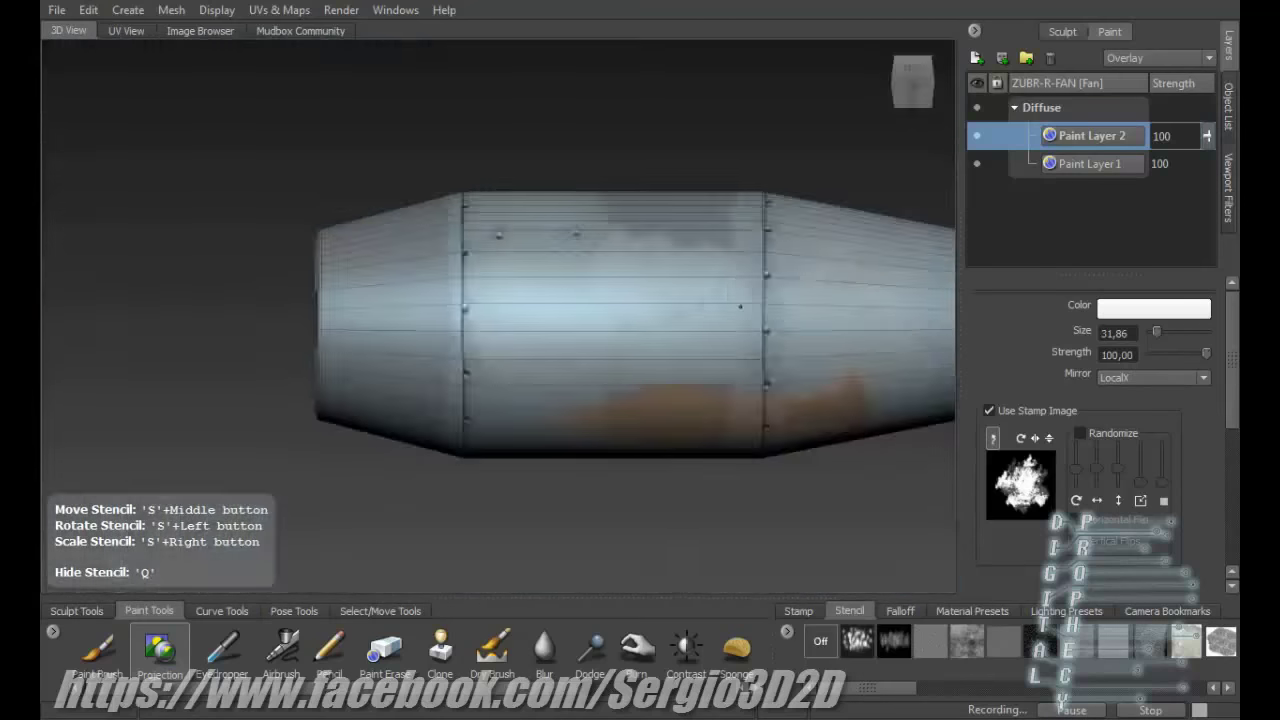
key(q)
key(q)
middle_drag(631, 257, 521, 244)
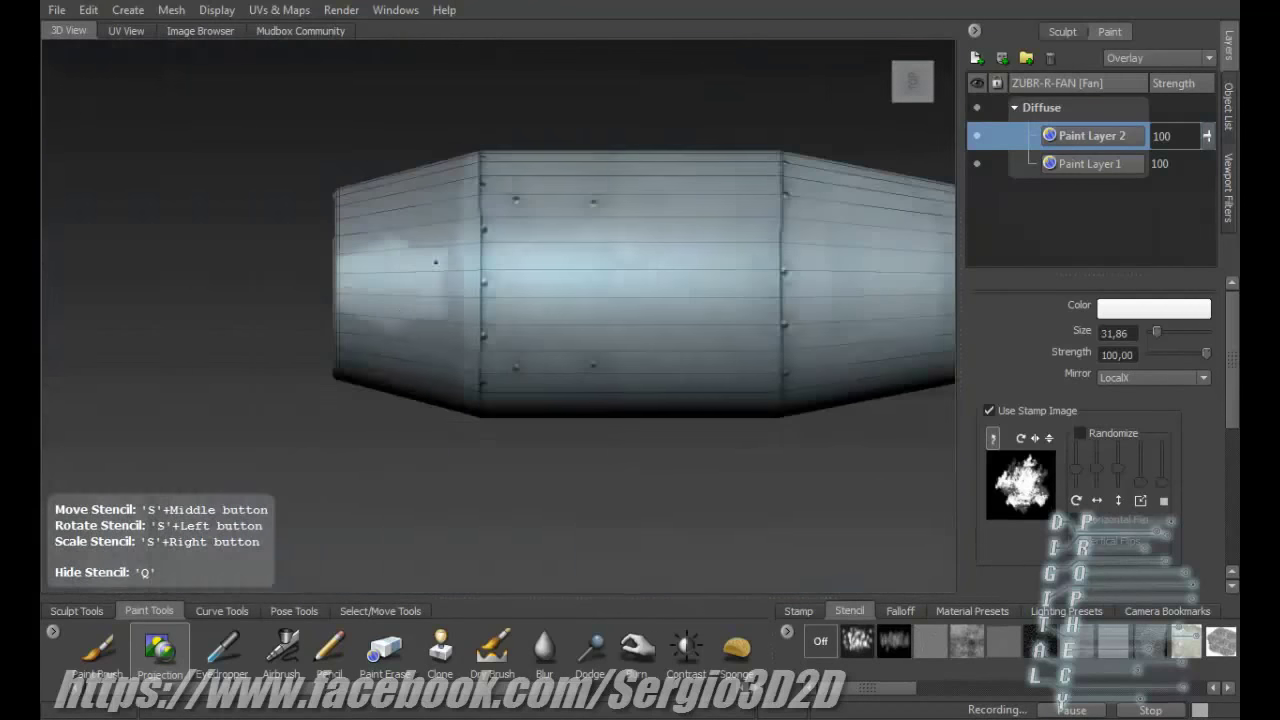
key(q)
key(q)
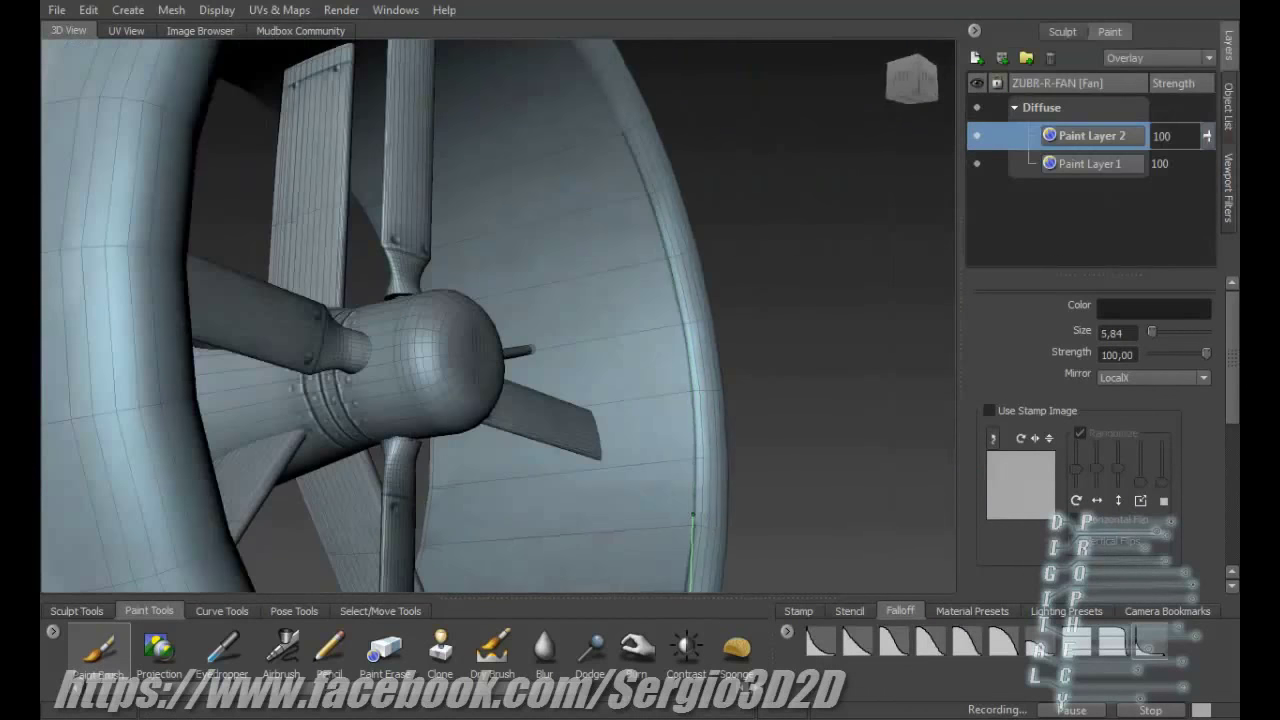
Paint a thin dark line along the fan duct's inner edge, and hide the duct's UV shells to isolate the body and blades.
alt+drag(690, 588, 479, 310)
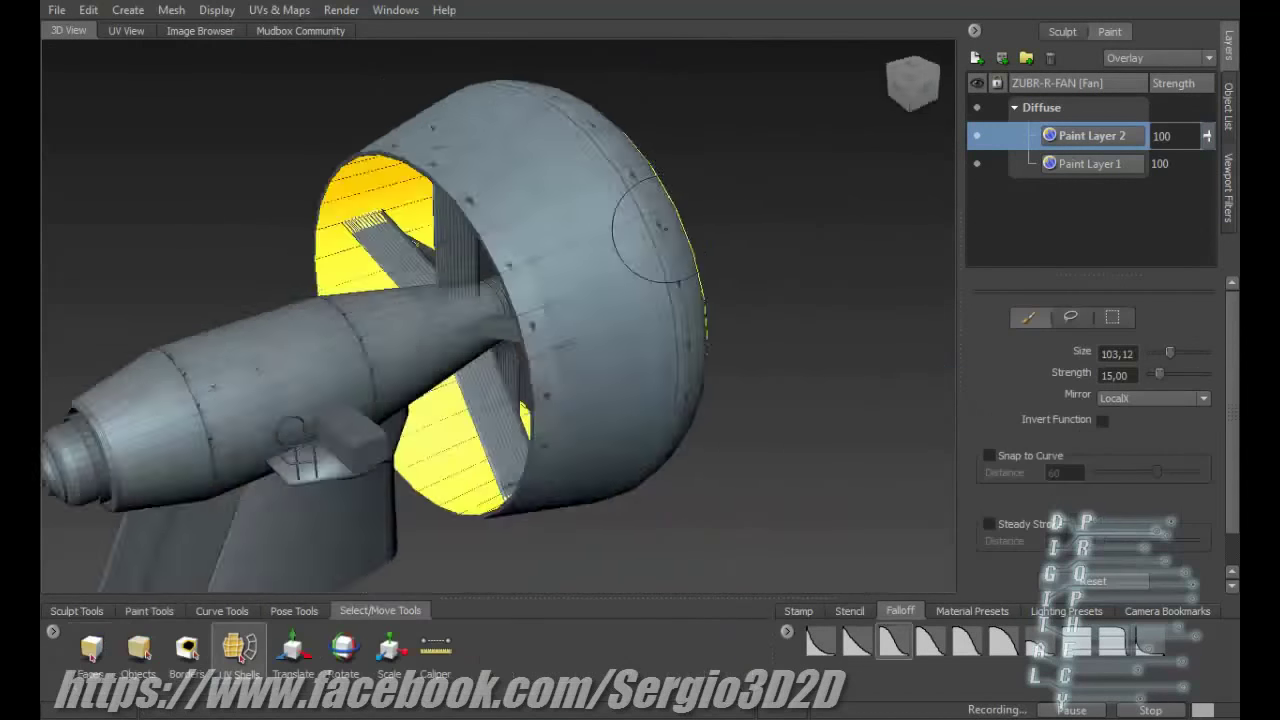
alt+drag(480, 300, 553, 366)
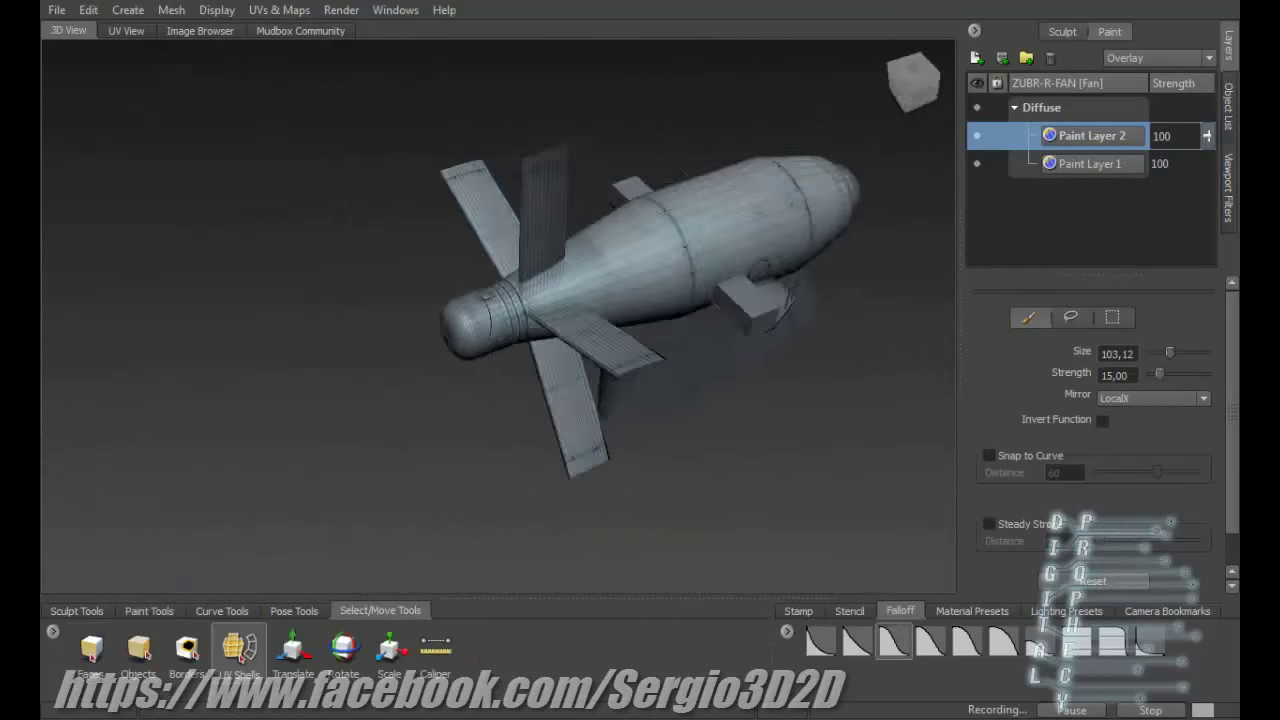